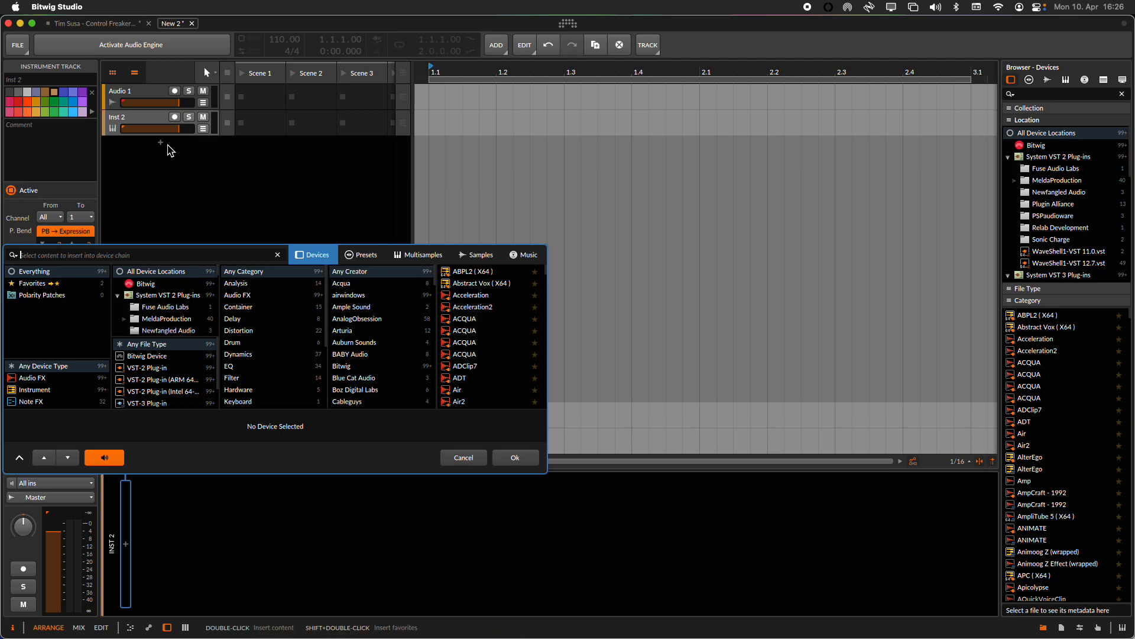
Step: Remove the Inst 2 track without adding a device to it, and select the Audio 1 track
click(467, 463)
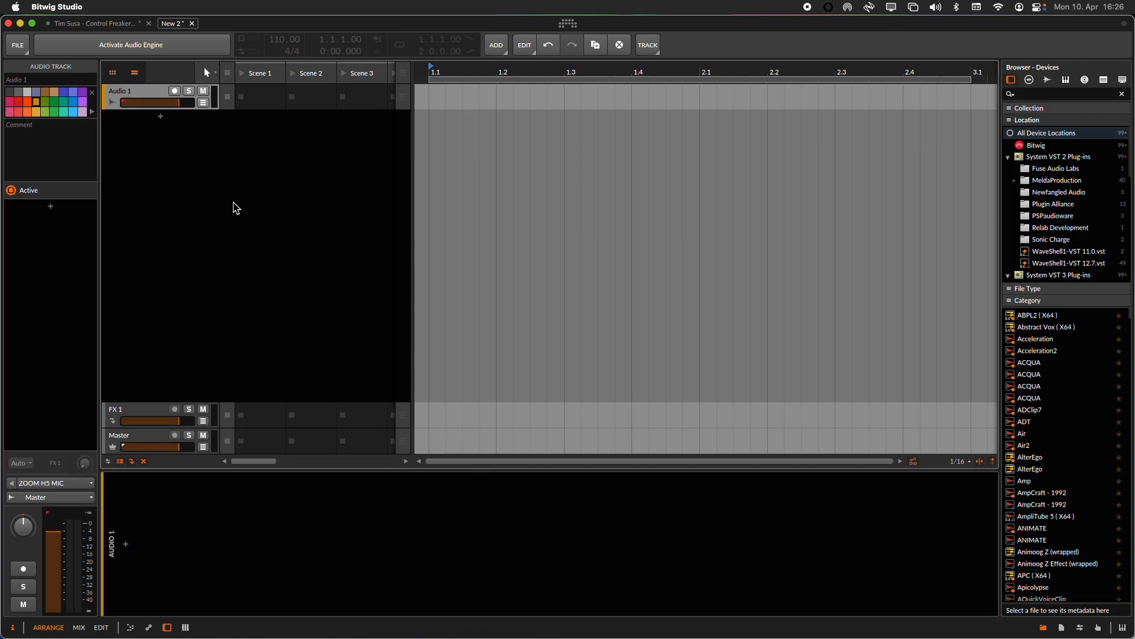
click(142, 97)
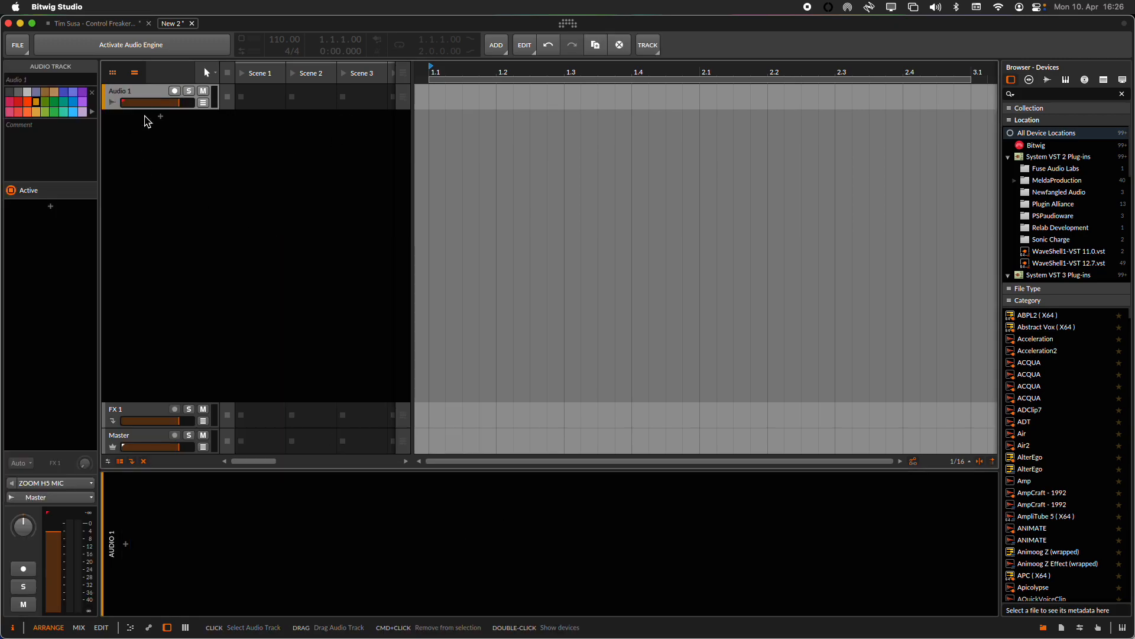
Step: Insert the Channel Strip Basic TS preset on the Audio 1 track and delete it again
click(126, 544)
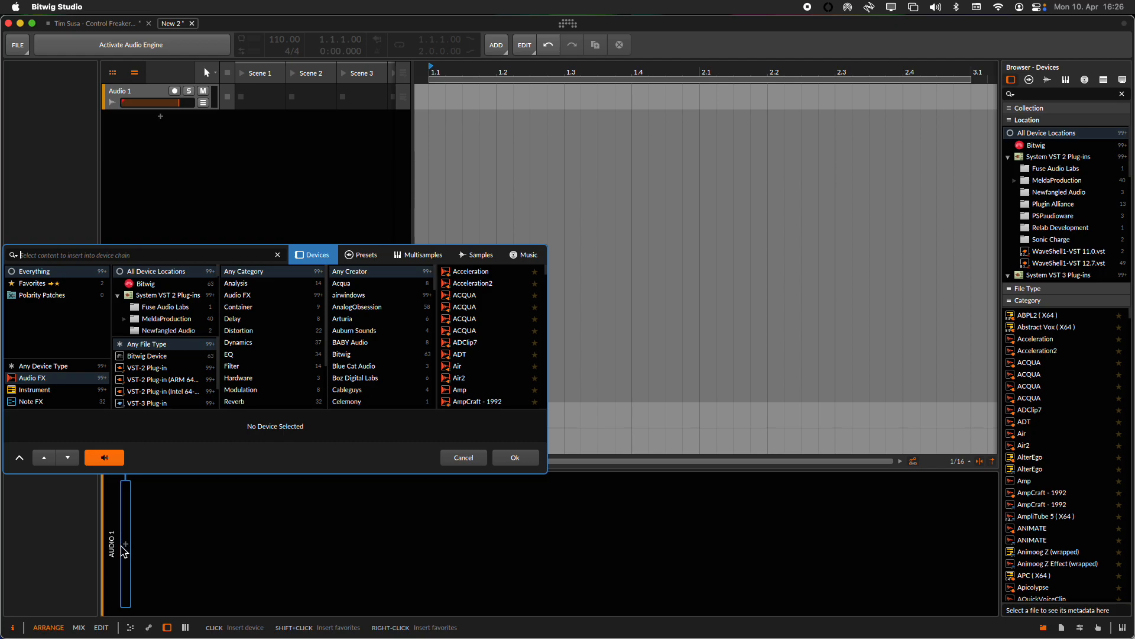
text(channel)
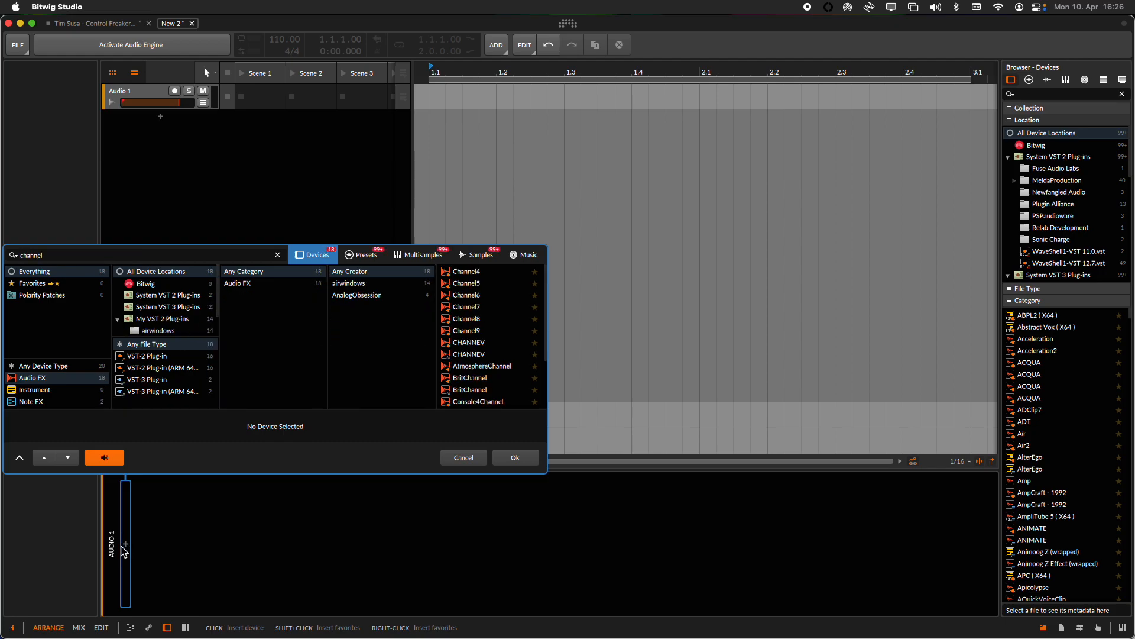
click(364, 254)
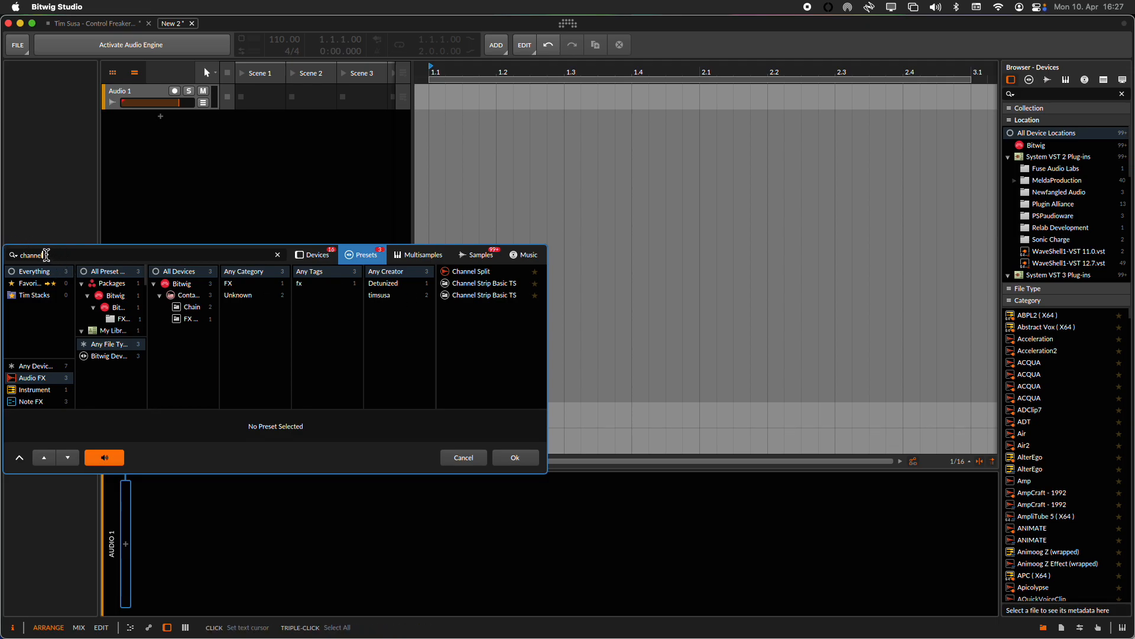
double_click(479, 294)
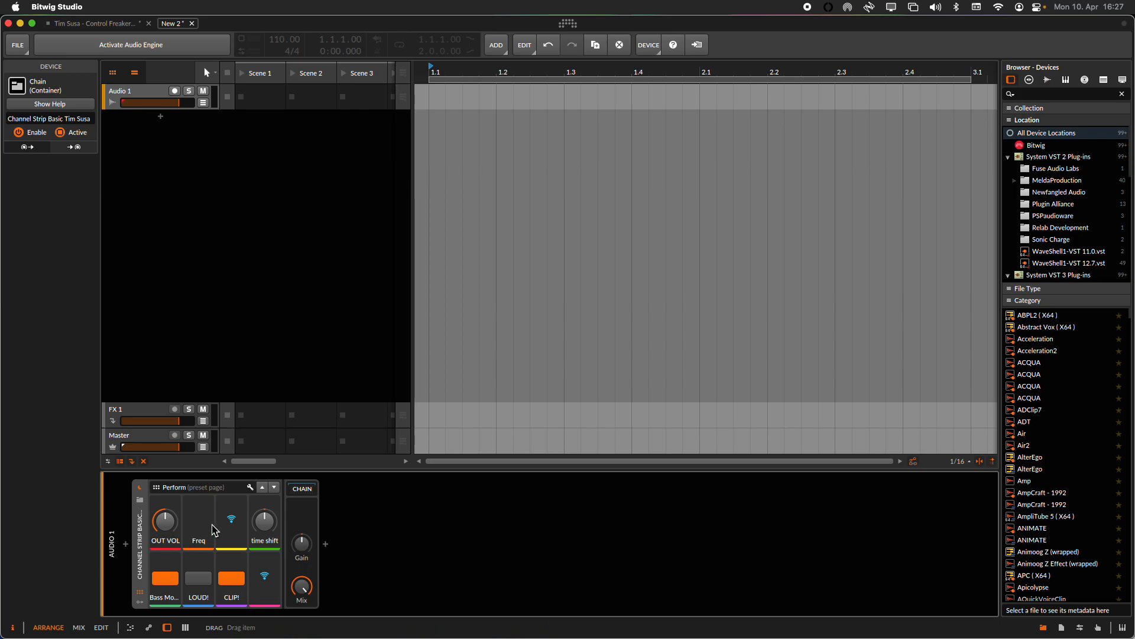
key(Delete)
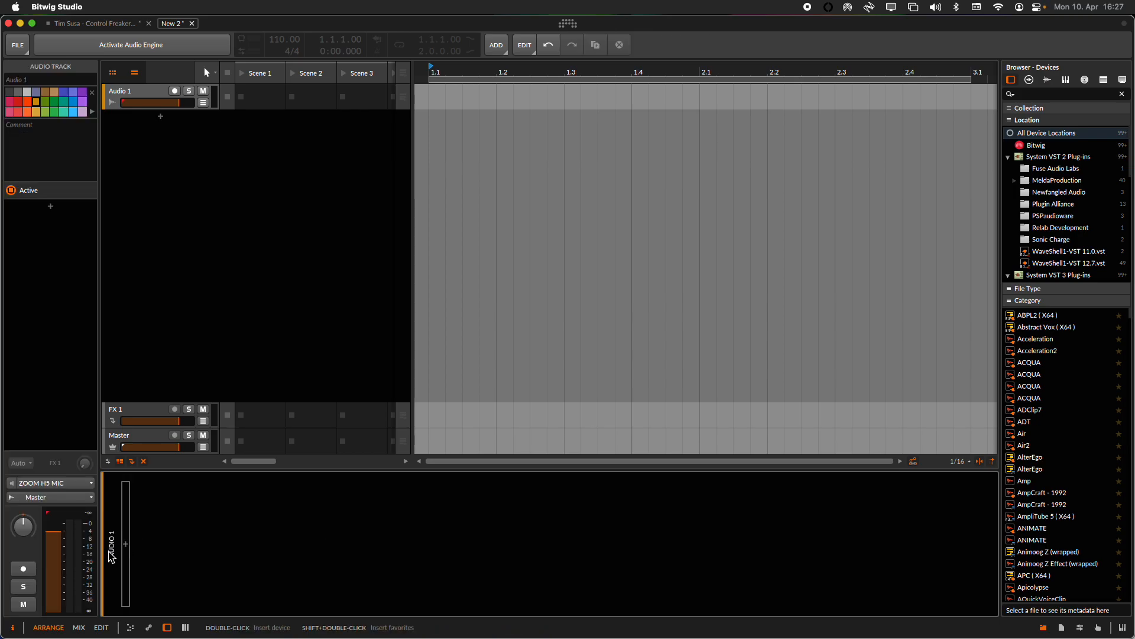
Step: Insert a Chain container on the Audio 1 track and add a Tool device inside it
click(126, 544)
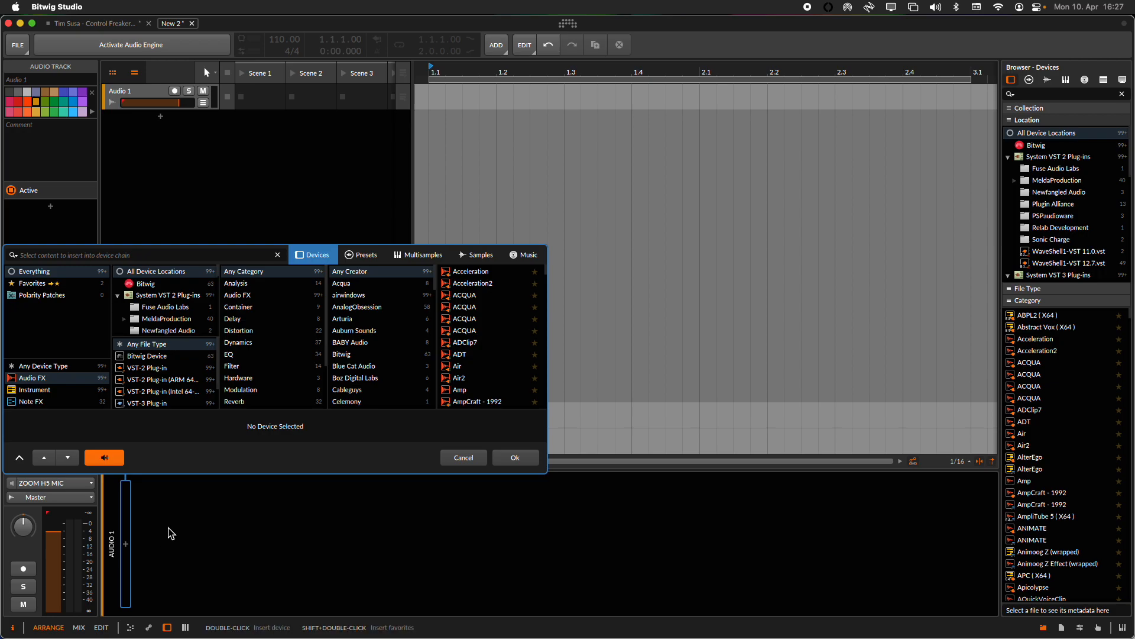
text(chain)
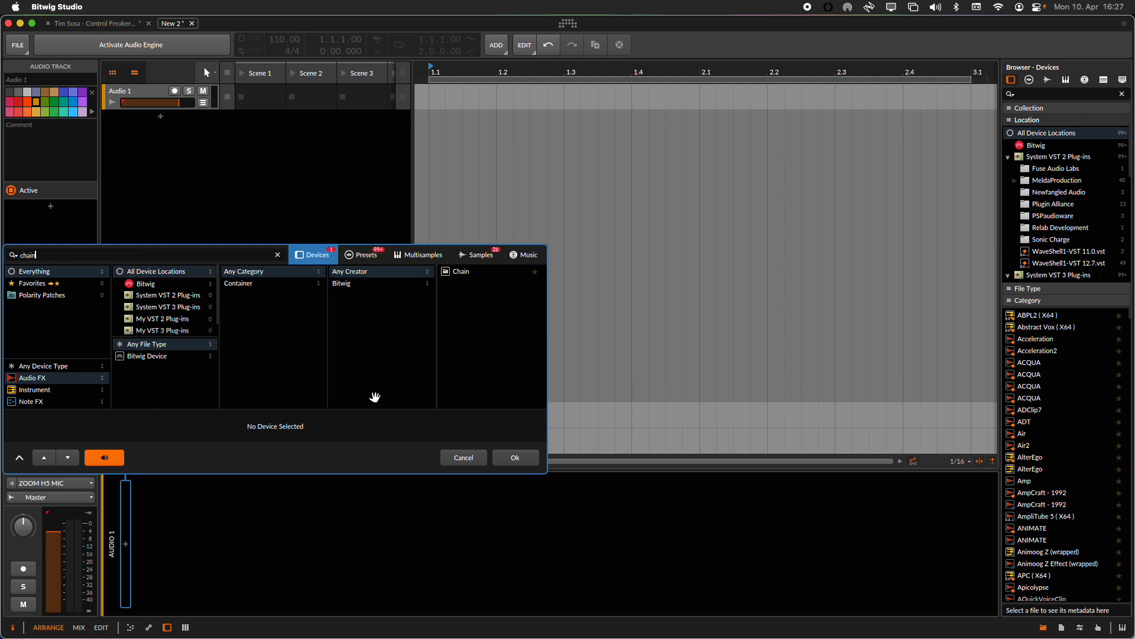
double_click(478, 275)
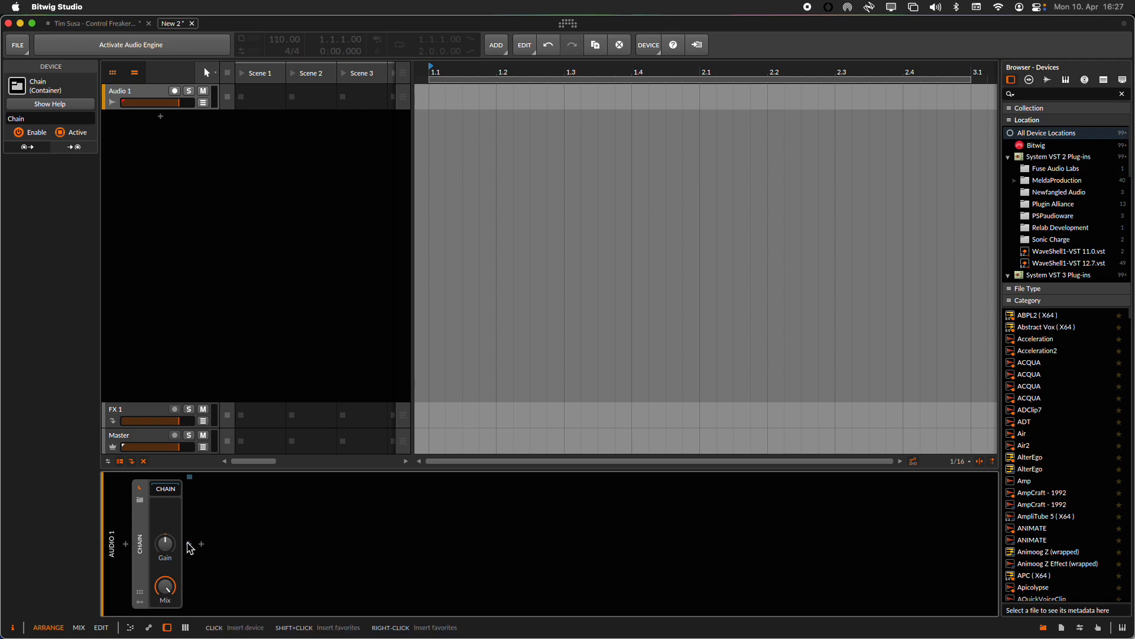
click(188, 544)
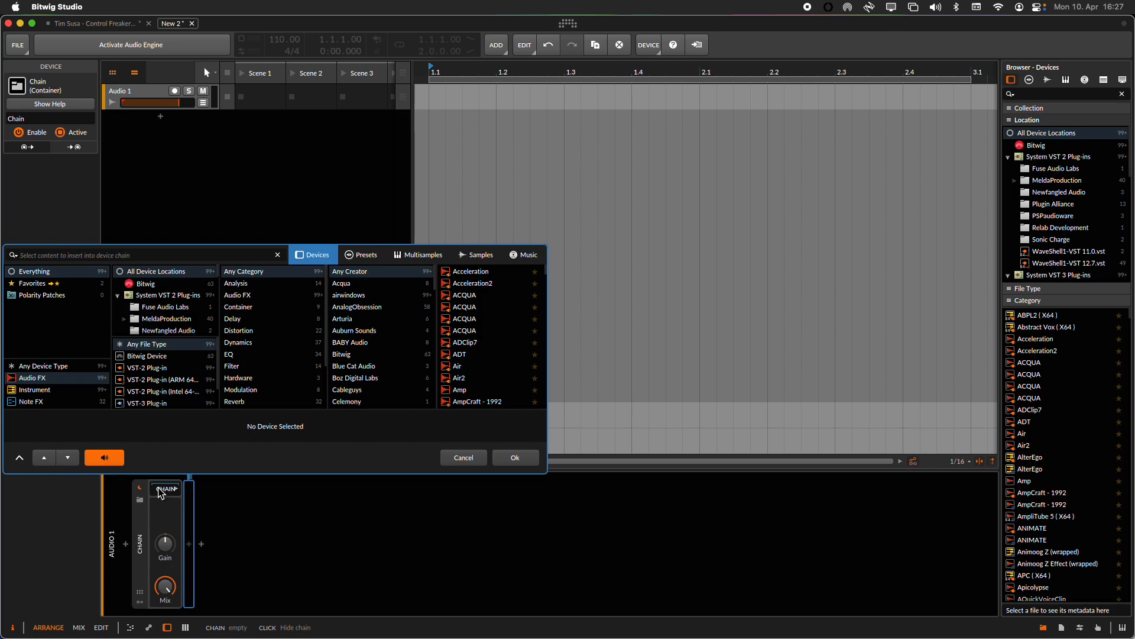
text(tool)
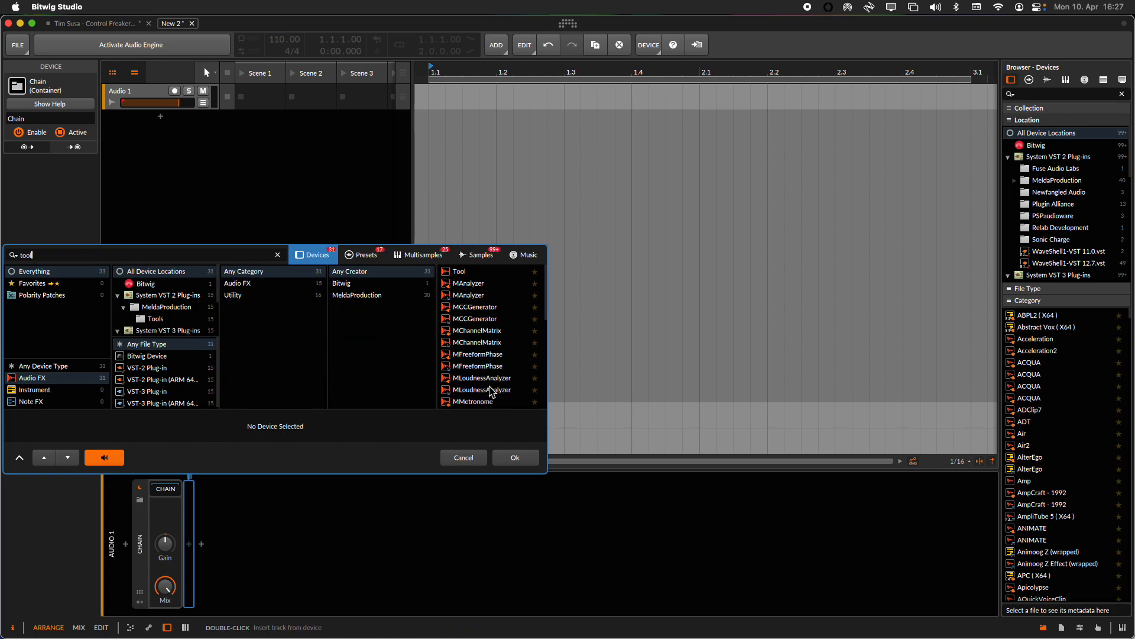
double_click(461, 273)
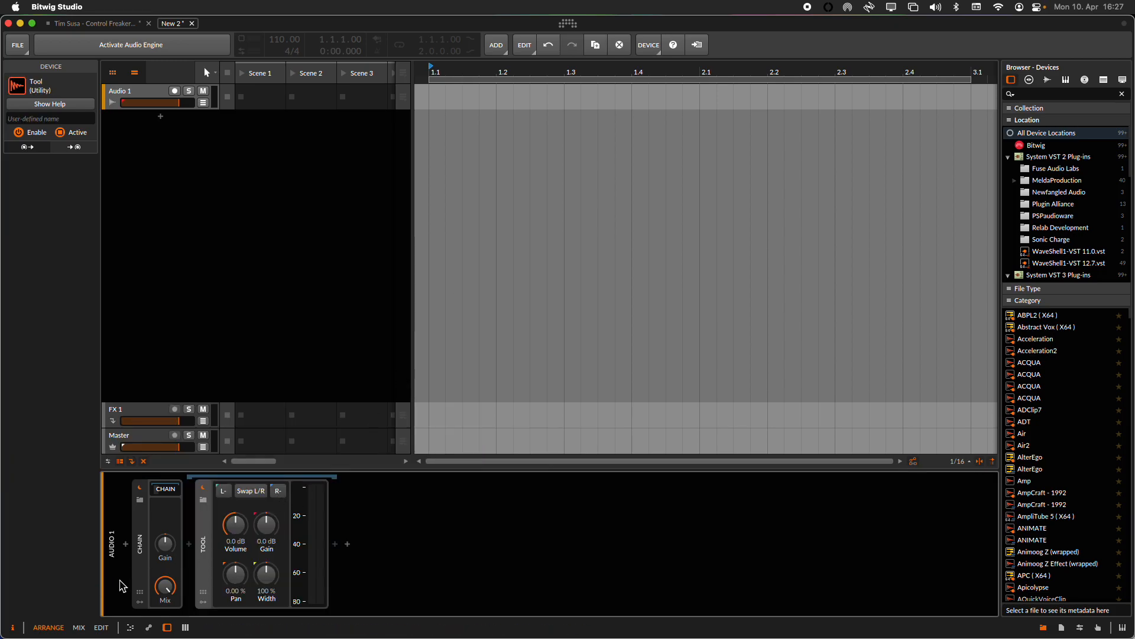
Step: Add FabFilter Pro-Q 3 followed by Newfangled Saturate before the Tool device inside the chain
click(190, 545)
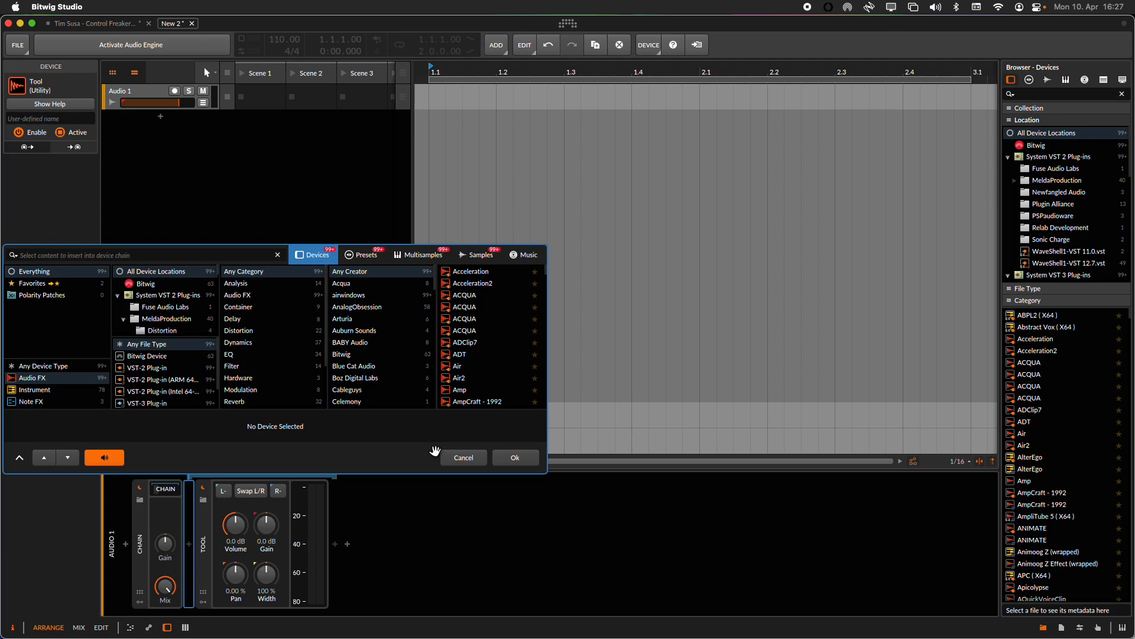
text(fab)
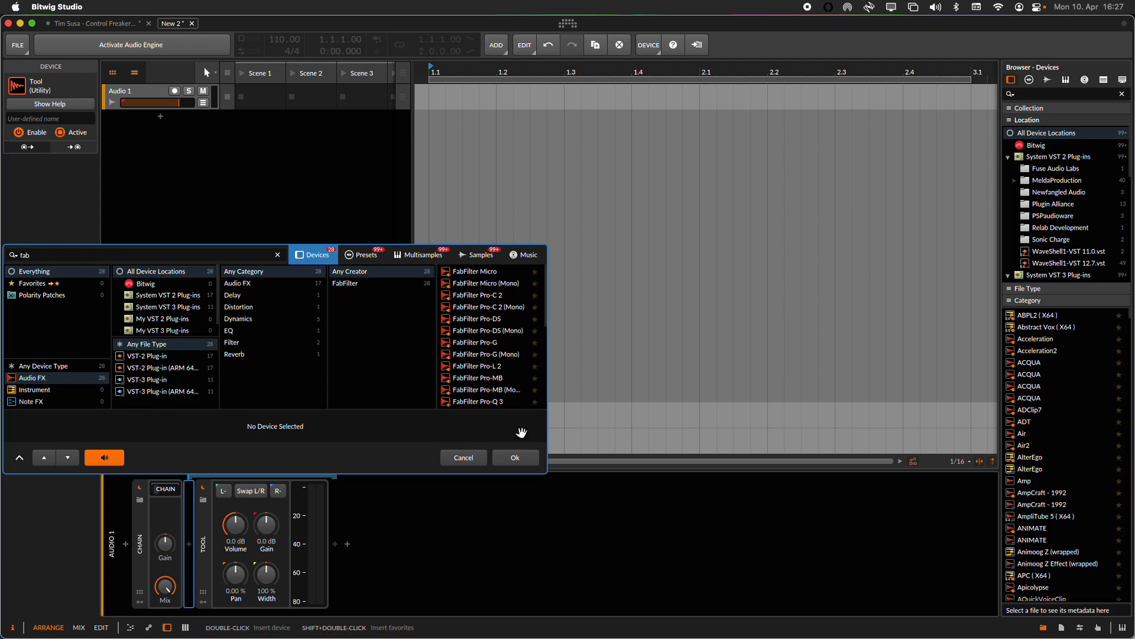
double_click(497, 401)
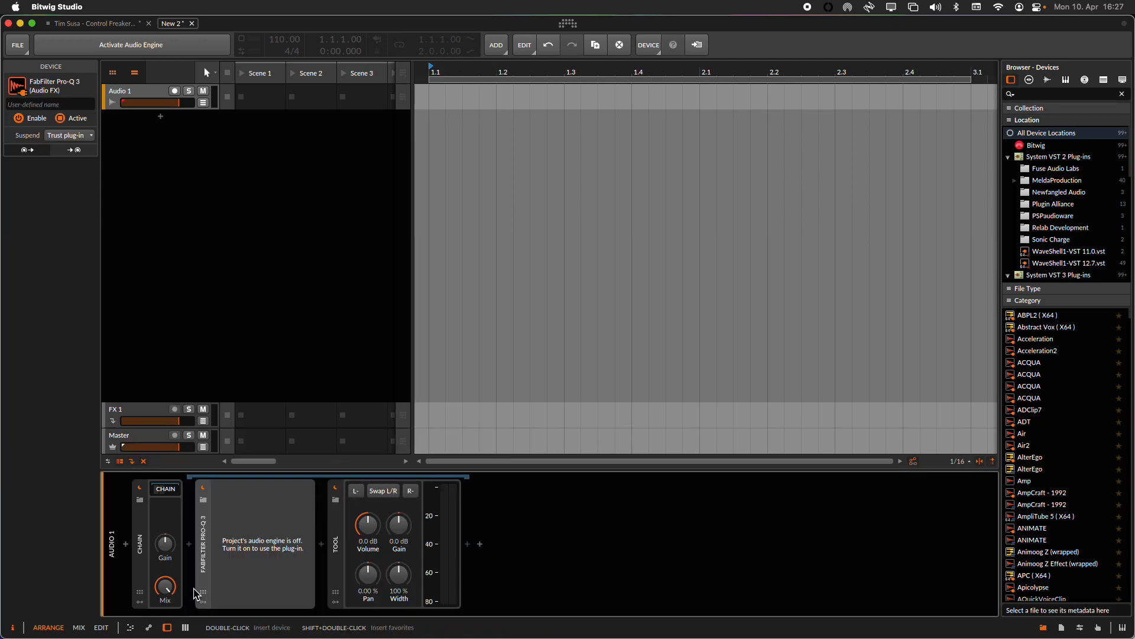
click(323, 551)
text(sat)
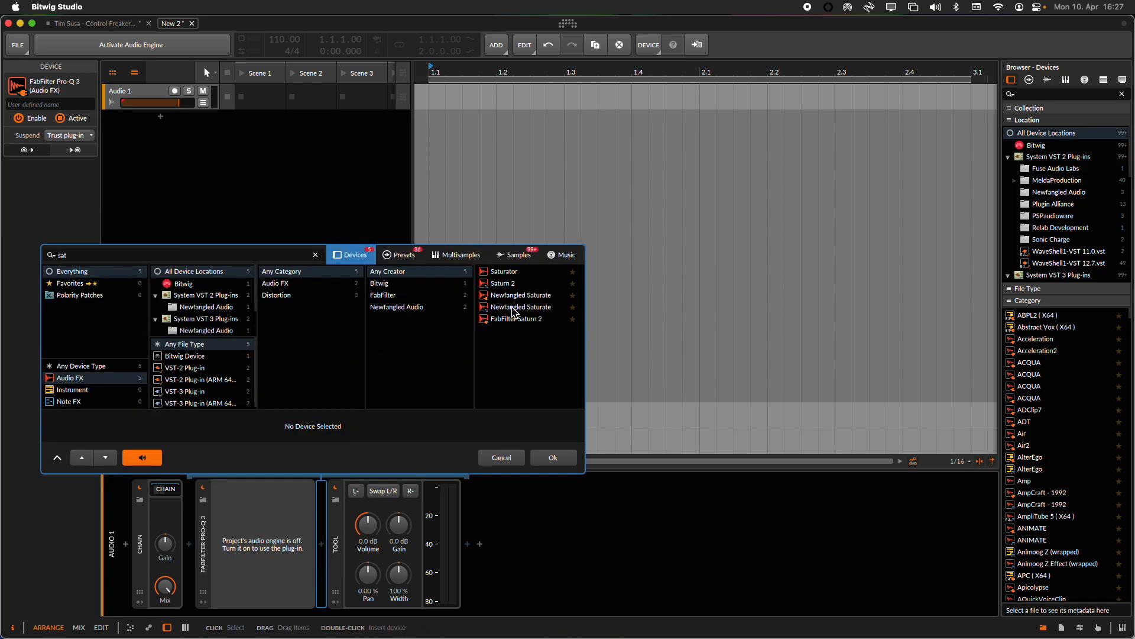
double_click(513, 306)
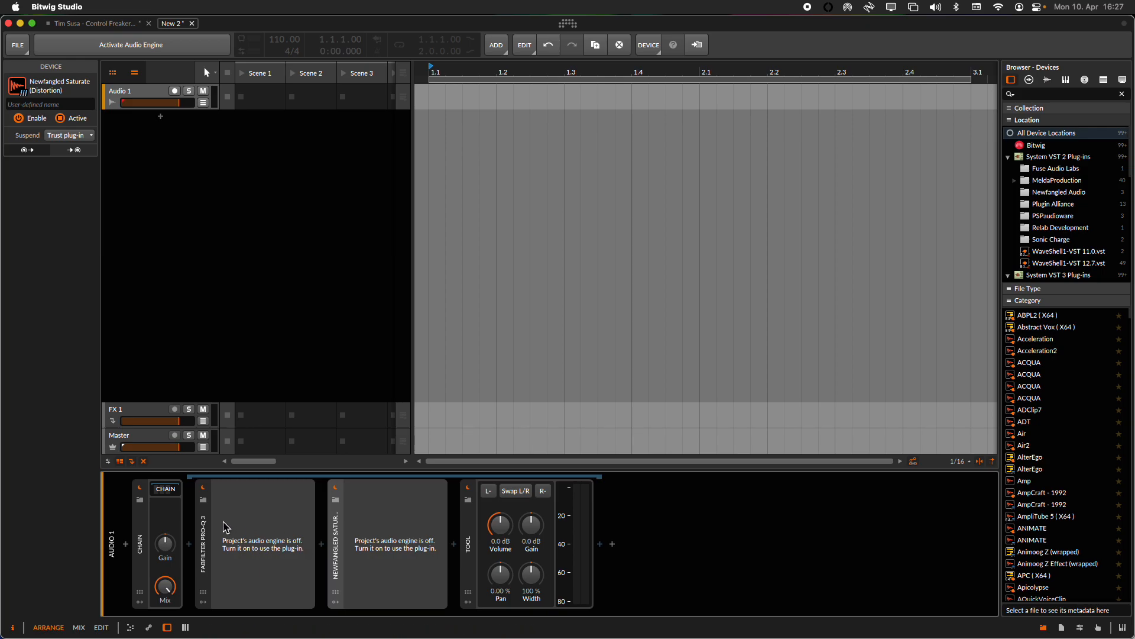
Step: Rename the Chain device with the owner's first name in possessive form followed by "channelstrip"
double_click(141, 528)
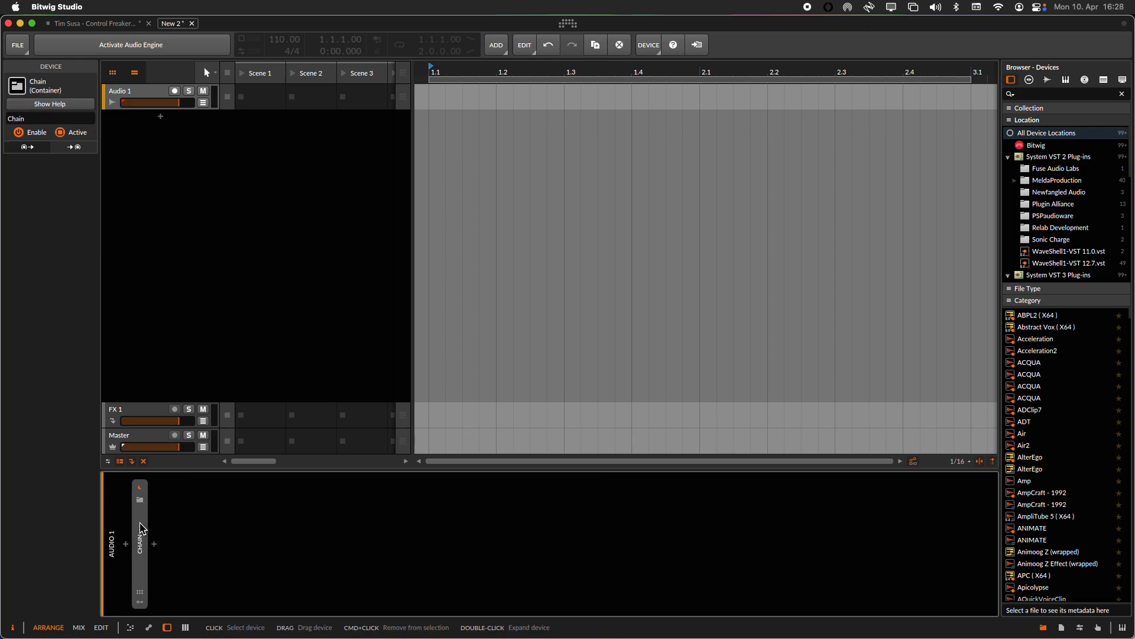
double_click(144, 520)
double_click(15, 118)
text(tim)
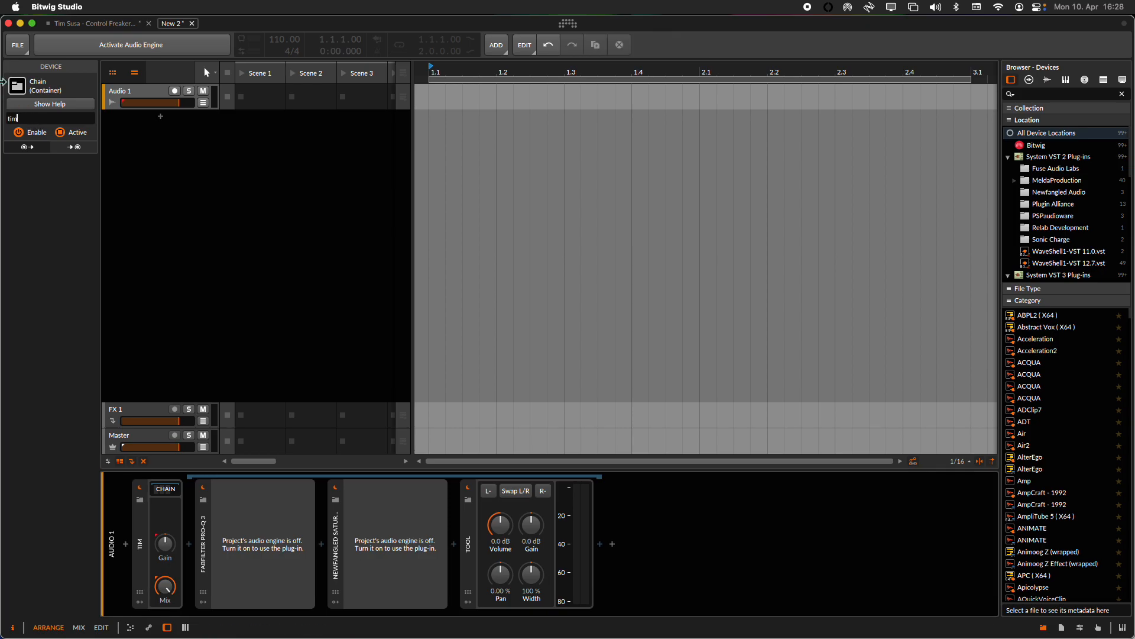
text(s channelstrip)
Step: Open the dialog for saving the renamed chain as a library preset, and cancel it without saving
right_click(144, 551)
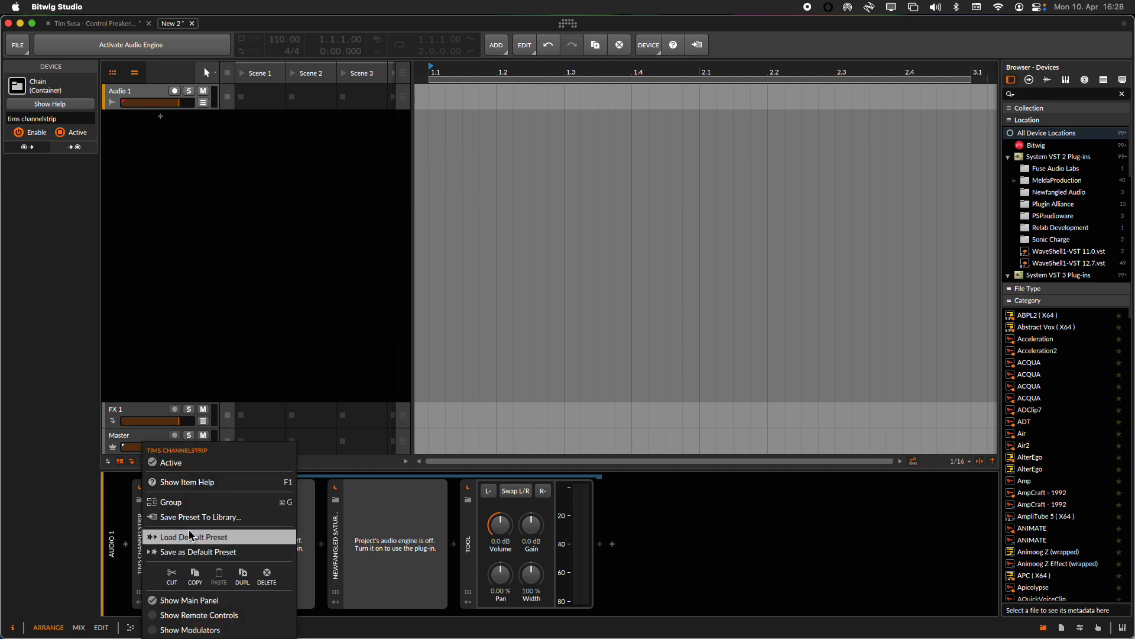
click(253, 522)
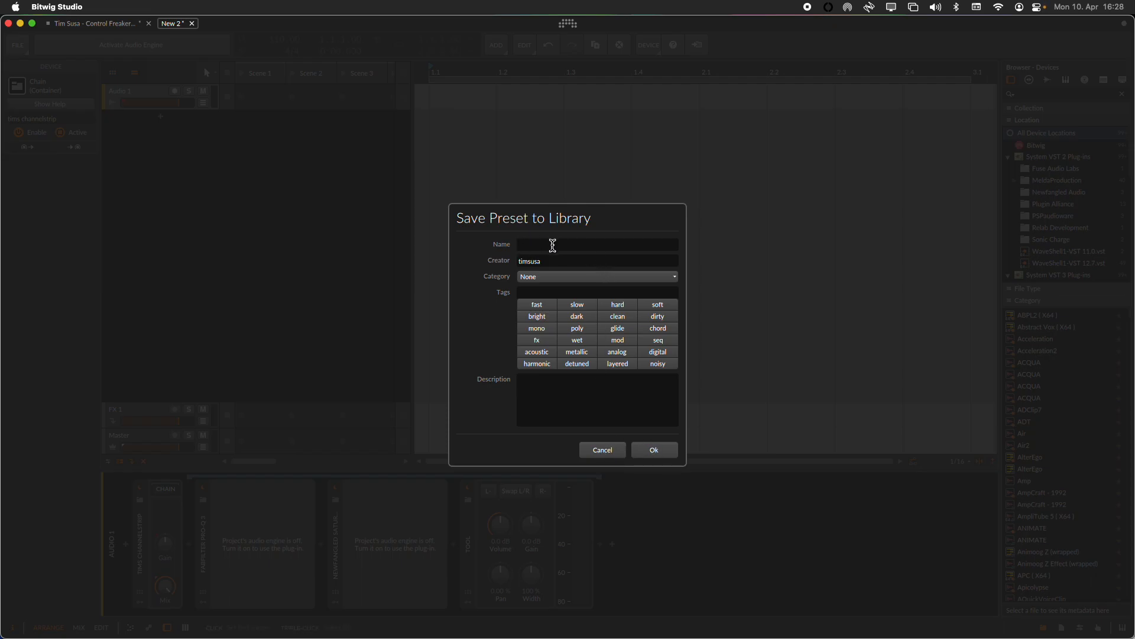
click(602, 451)
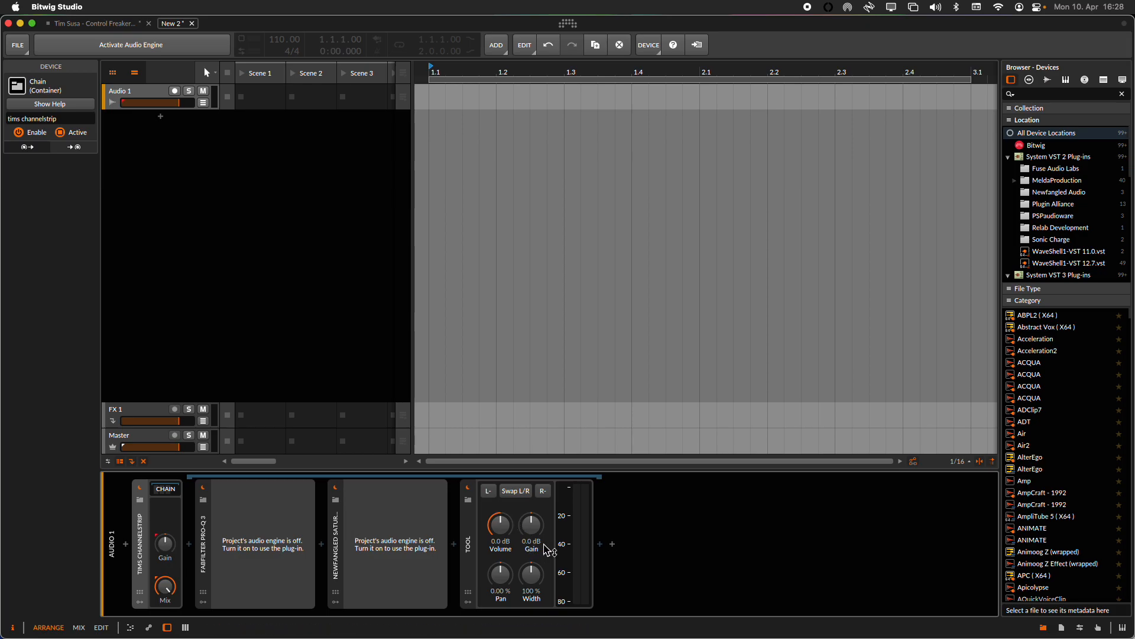
Step: Insert the Channel Strip Basic TS preset after the existing chain and unfold the devices it contains
click(613, 543)
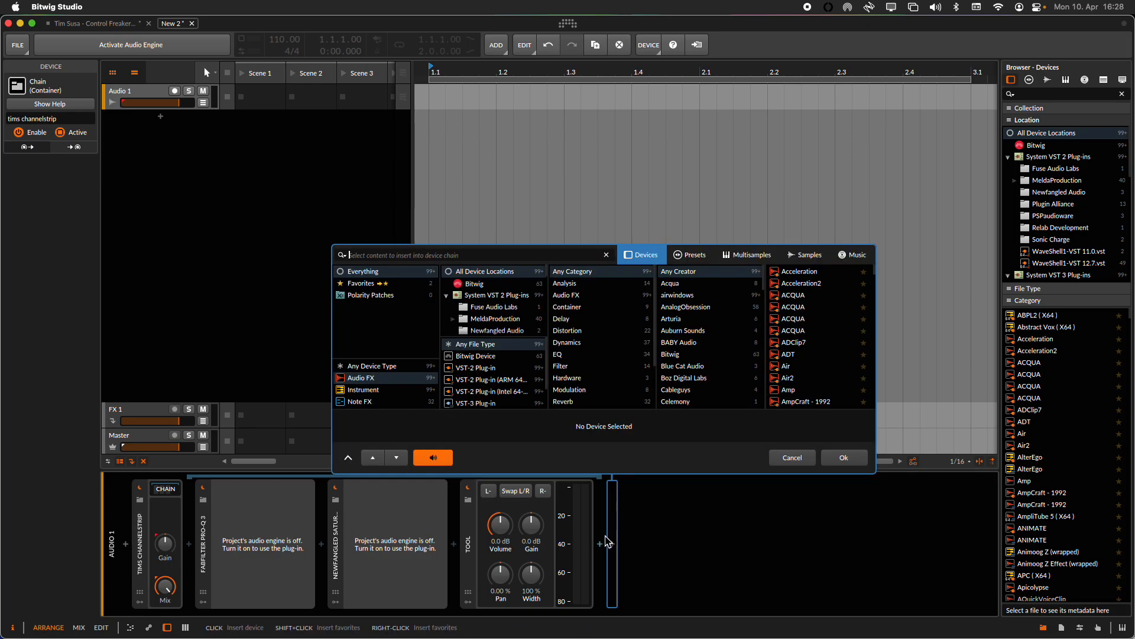
text(chann)
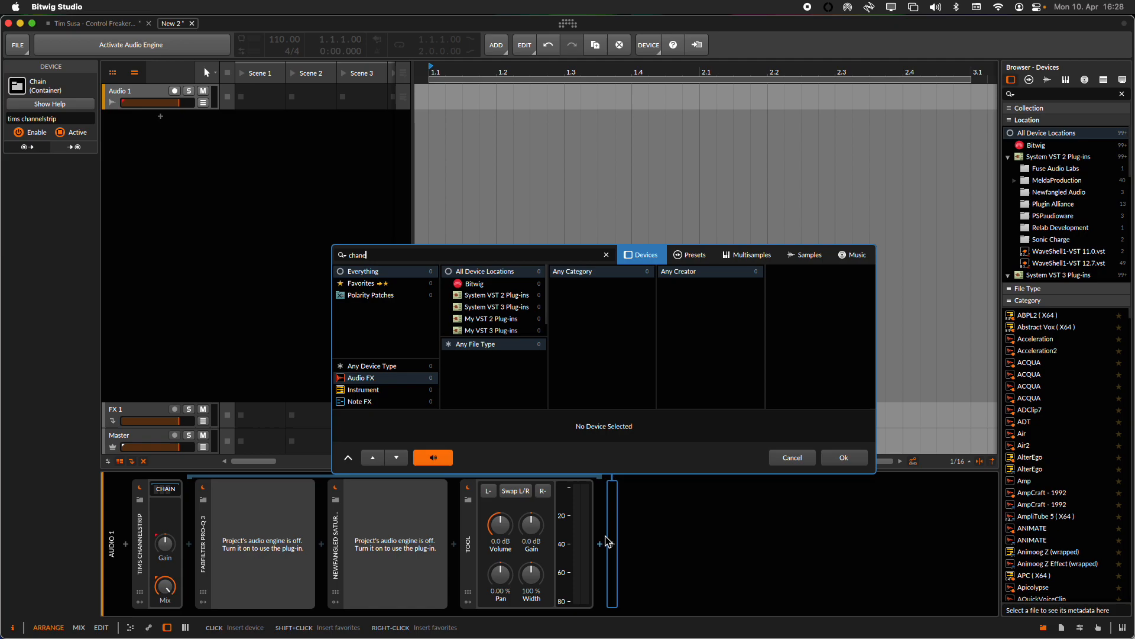
text(el)
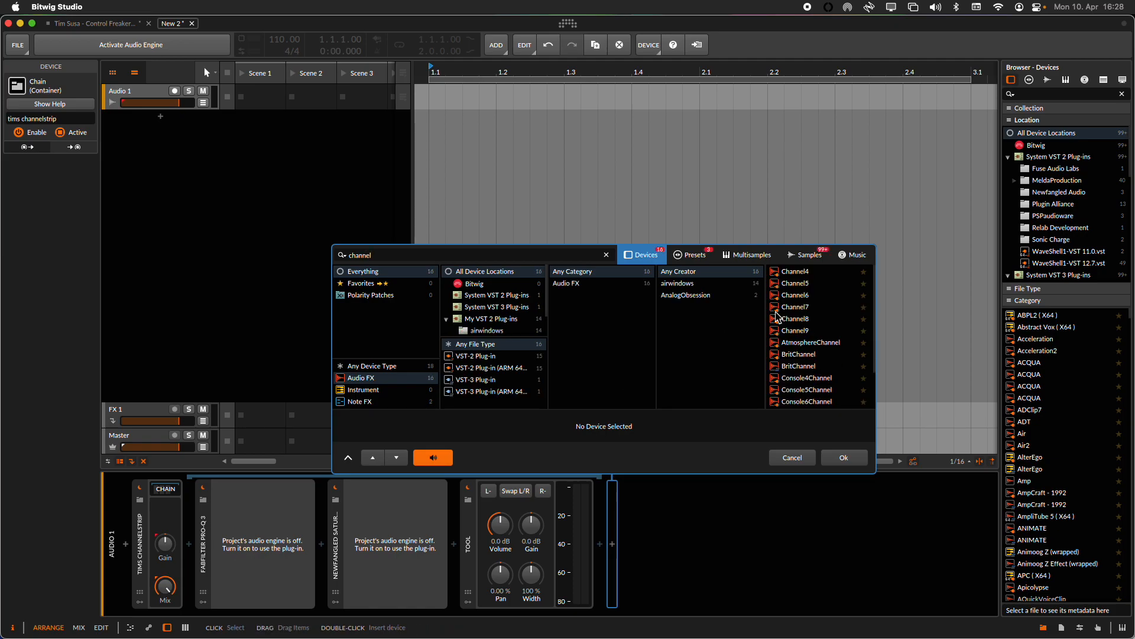
click(693, 255)
click(835, 283)
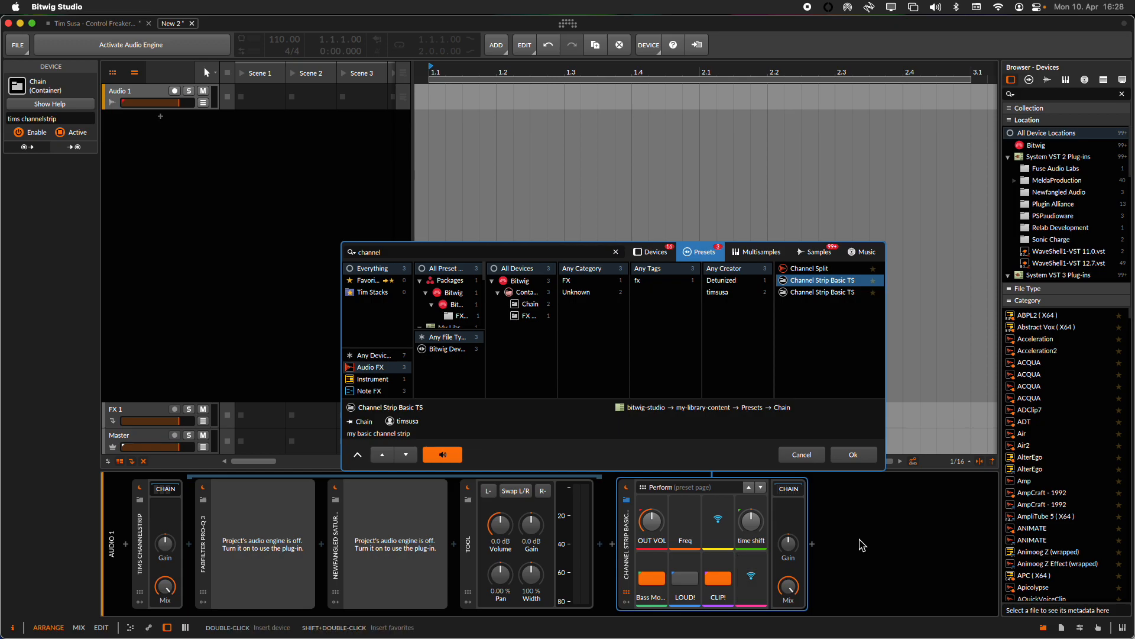
click(853, 455)
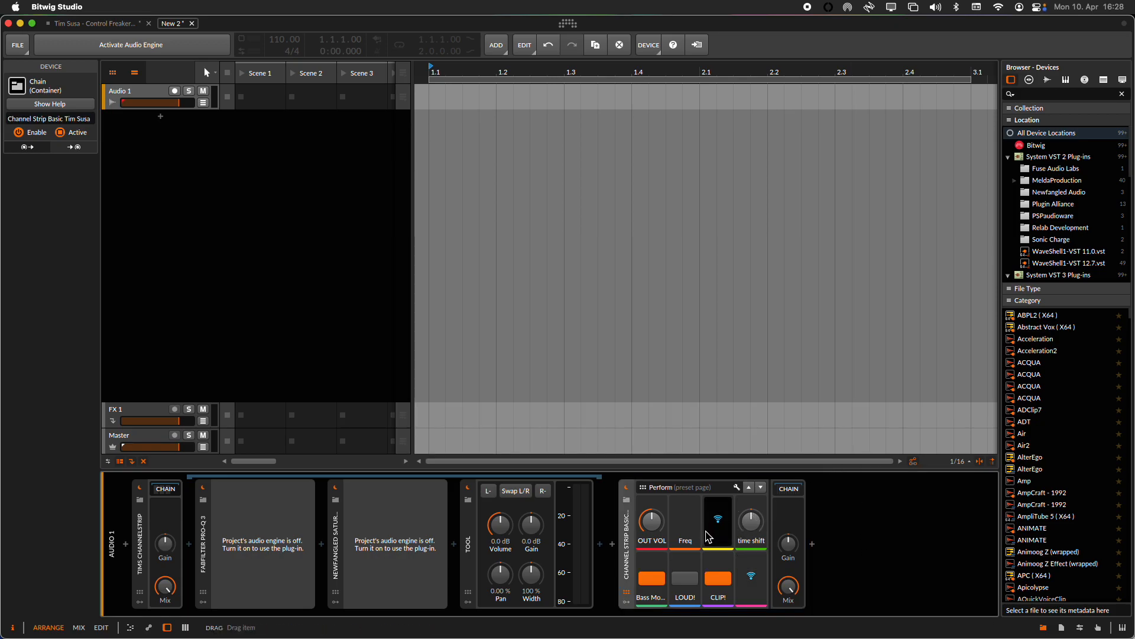
click(788, 490)
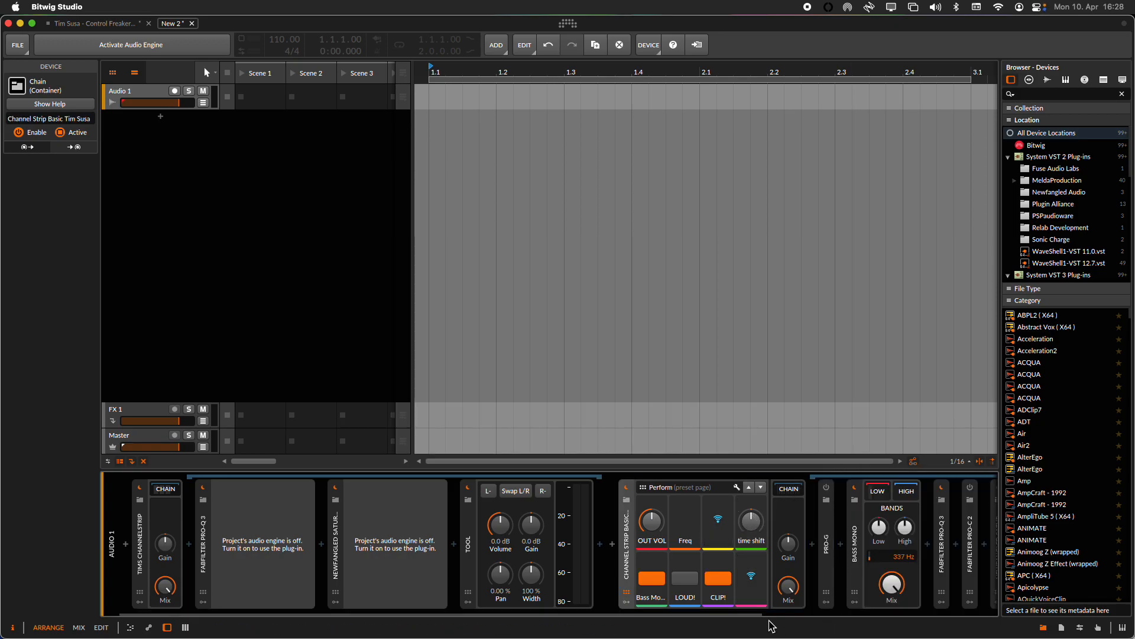
Step: Delete the self-built channel strip chain in front of the Channel Strip Basic preset
click(142, 532)
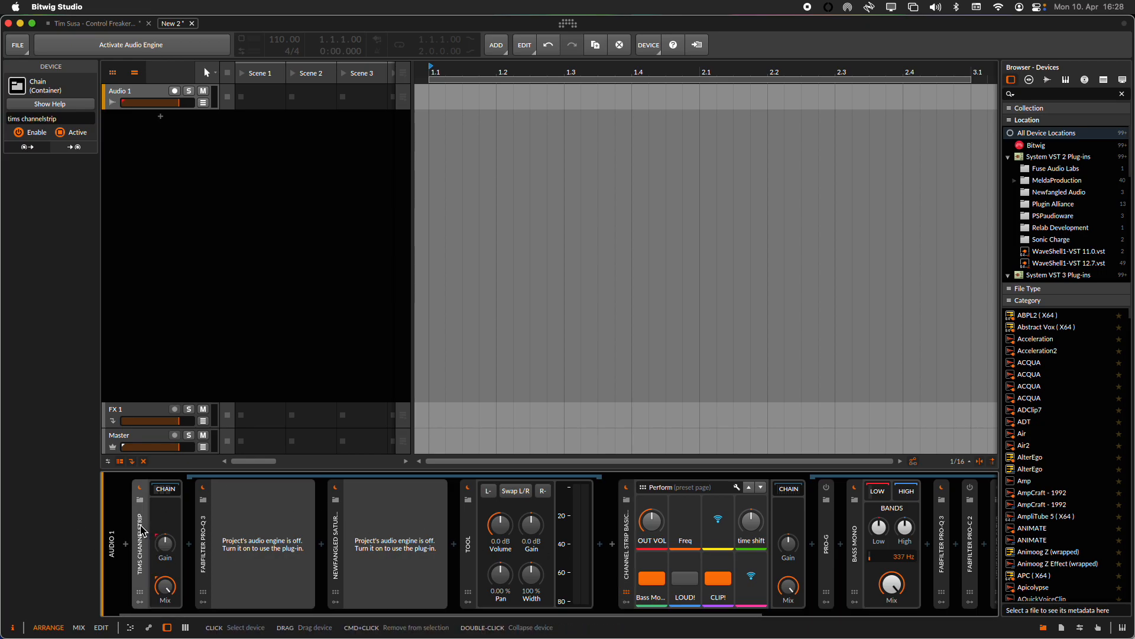
key(Delete)
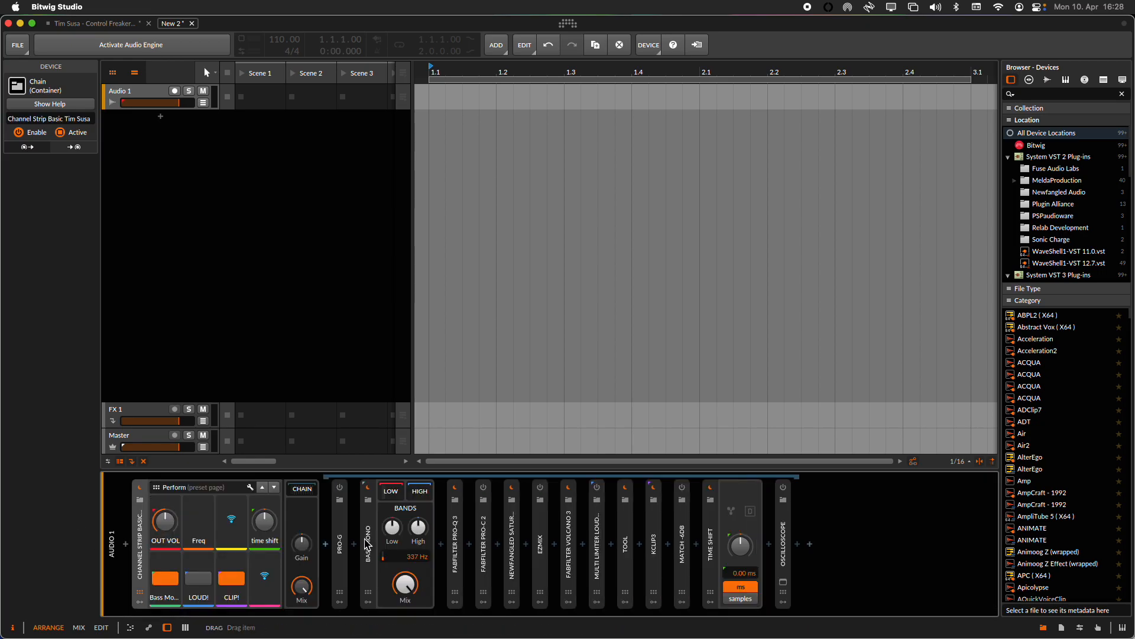
Step: Examine the devices inside the Channel Strip Basic preset by folding and unfolding its chain and the Pro-G device
click(299, 492)
click(299, 491)
double_click(340, 526)
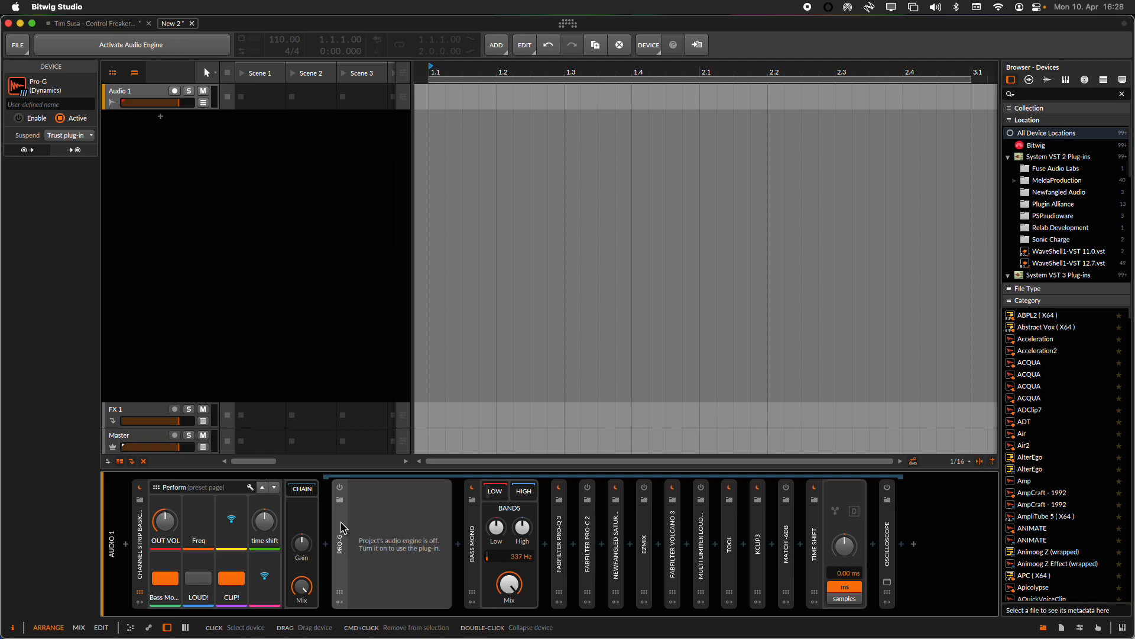
double_click(339, 574)
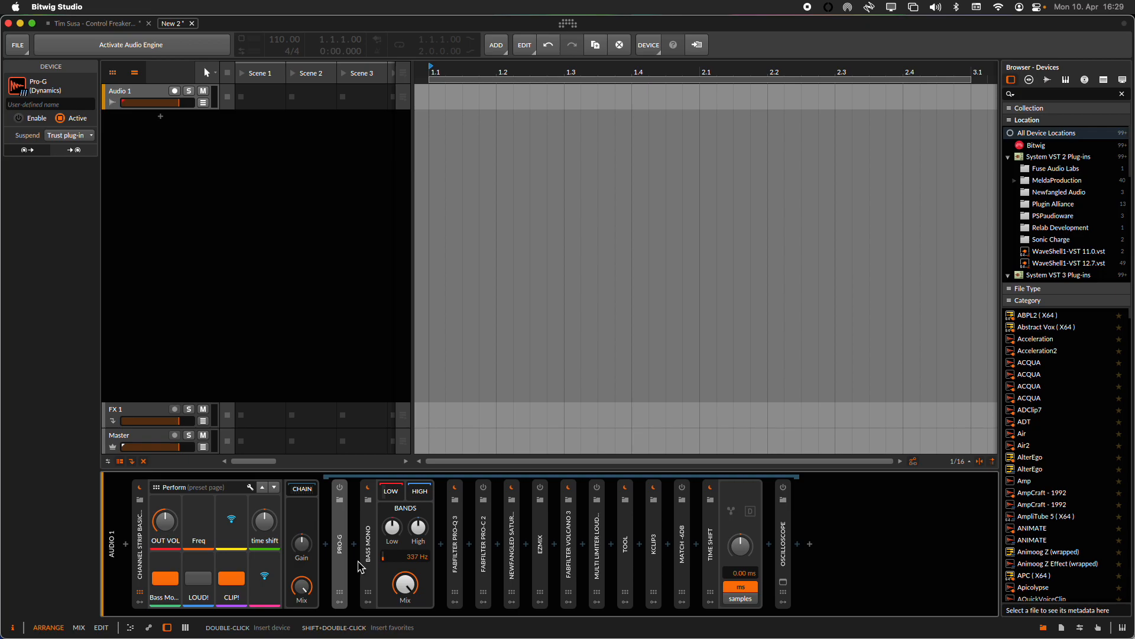
key(Delete)
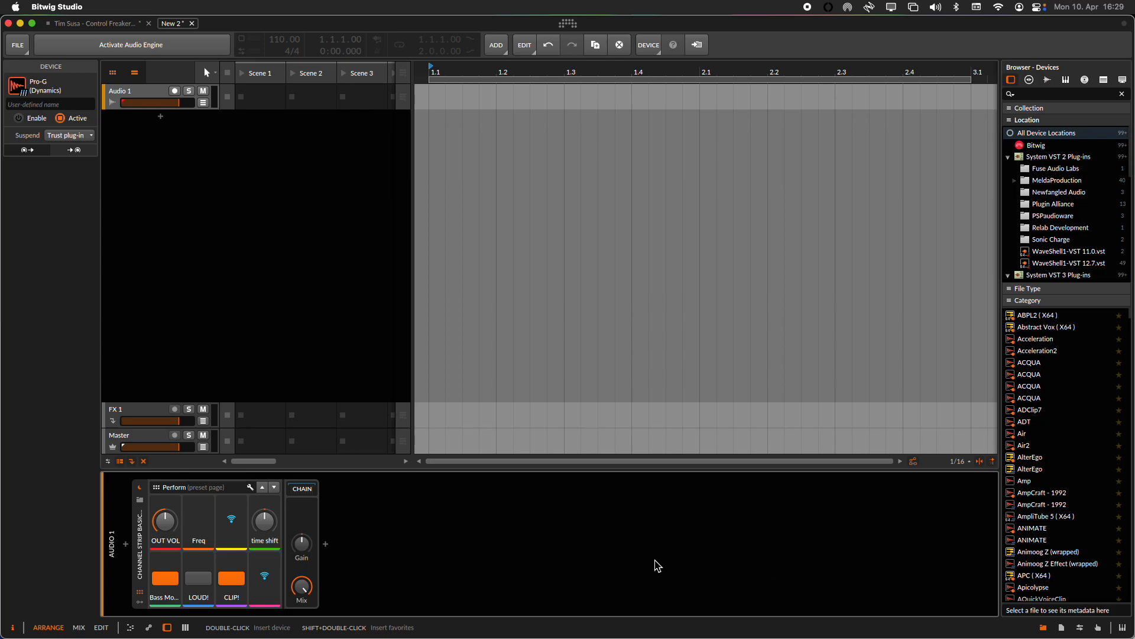
click(302, 488)
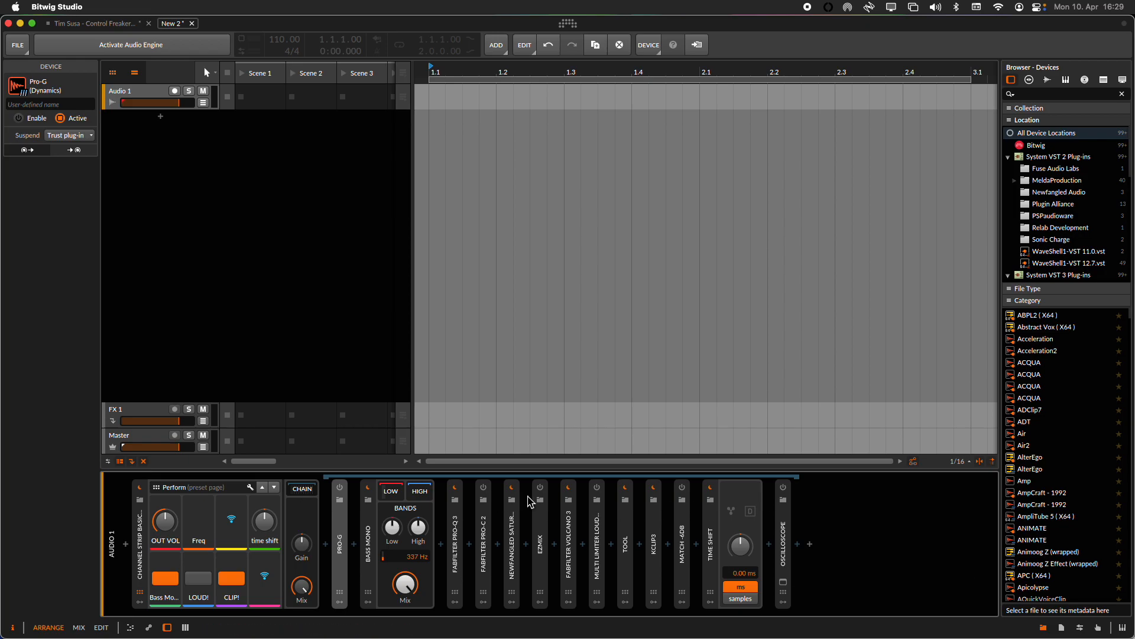
Step: Unfold the Pro-G device, activate the audio engine, and view Pro-G's plug-in window before closing it
double_click(345, 572)
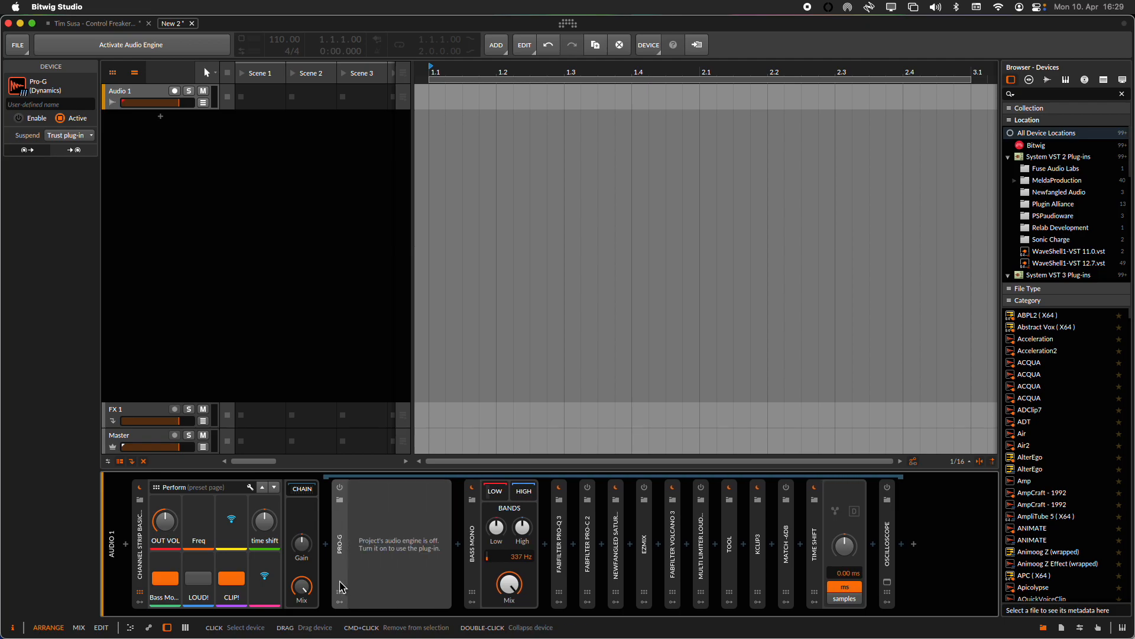
click(174, 50)
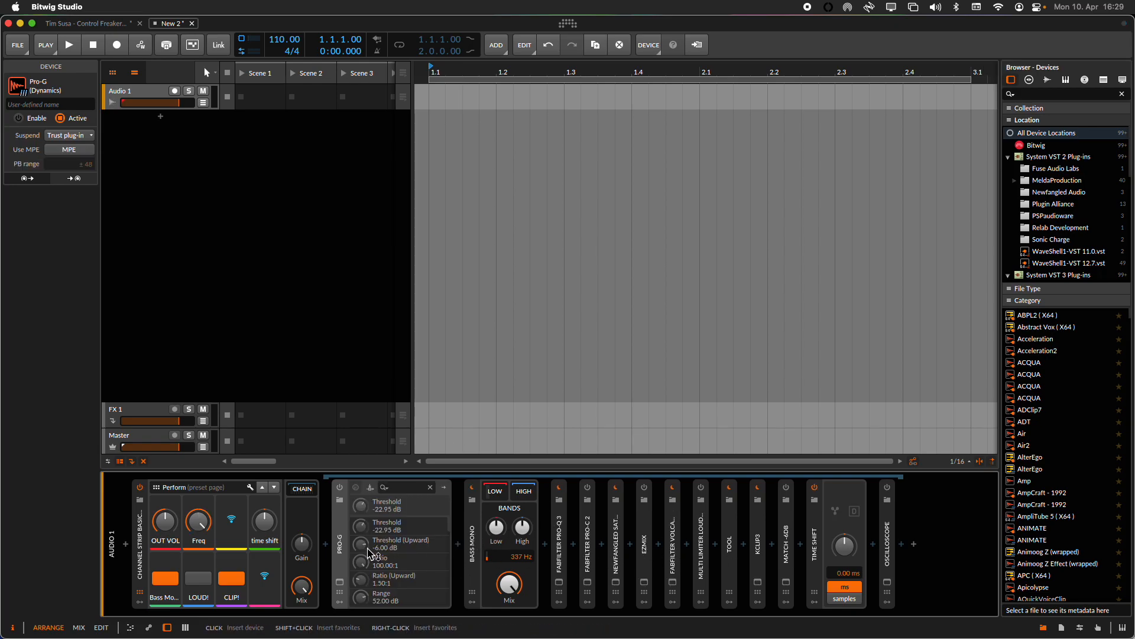
click(340, 581)
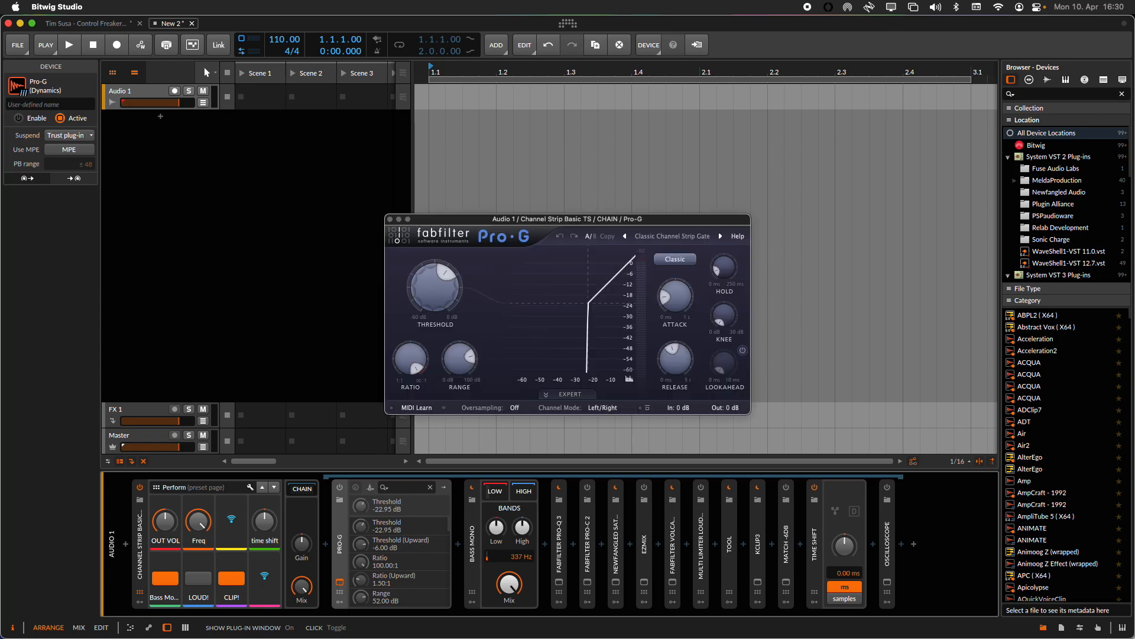
click(340, 584)
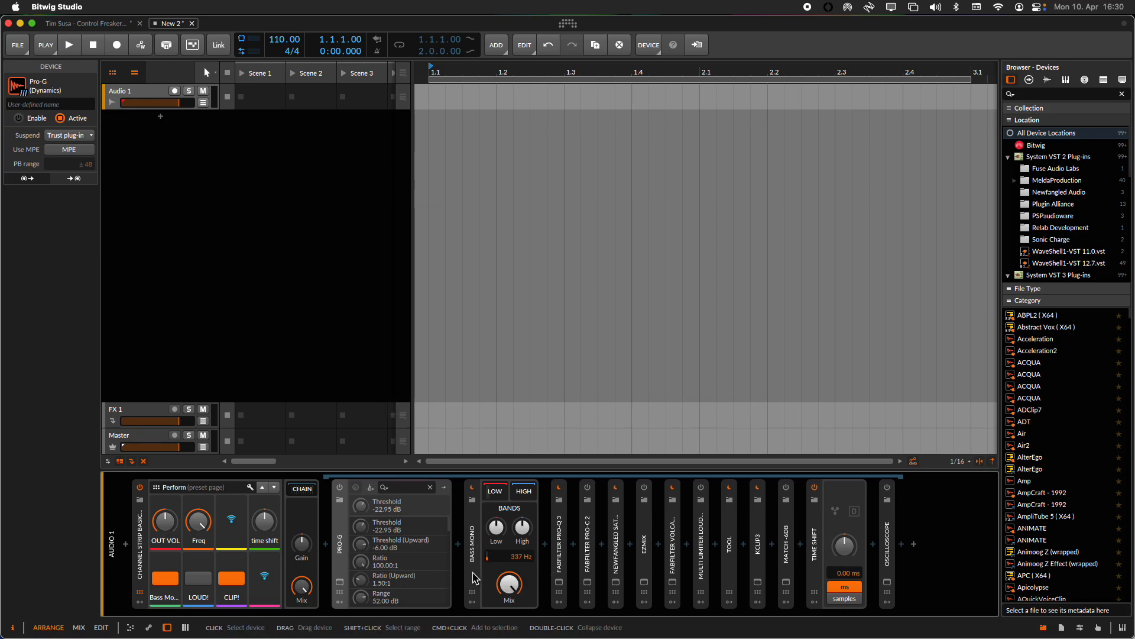
Step: Examine the Bass Mono device's low band chain with its Tool device, and switch to the high band chain
click(479, 590)
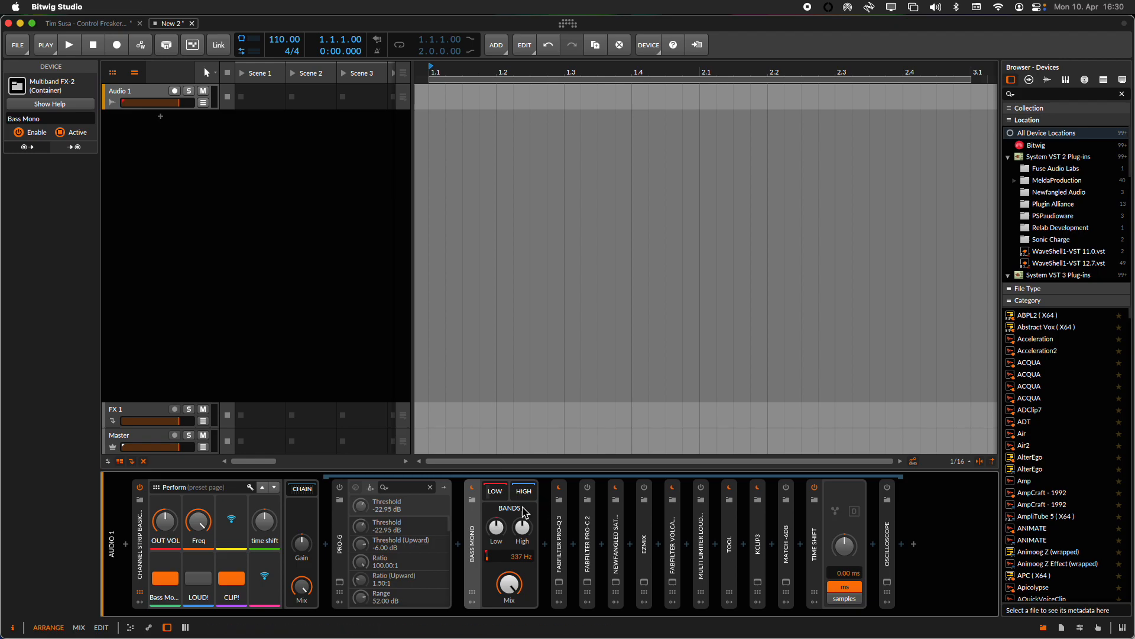
click(496, 493)
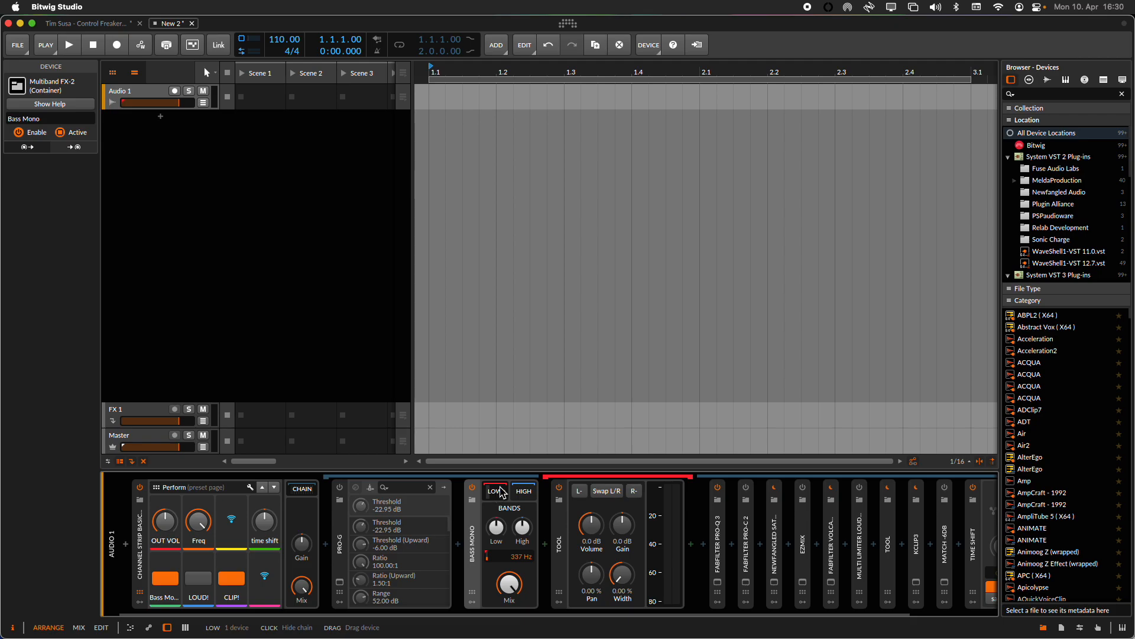
click(558, 591)
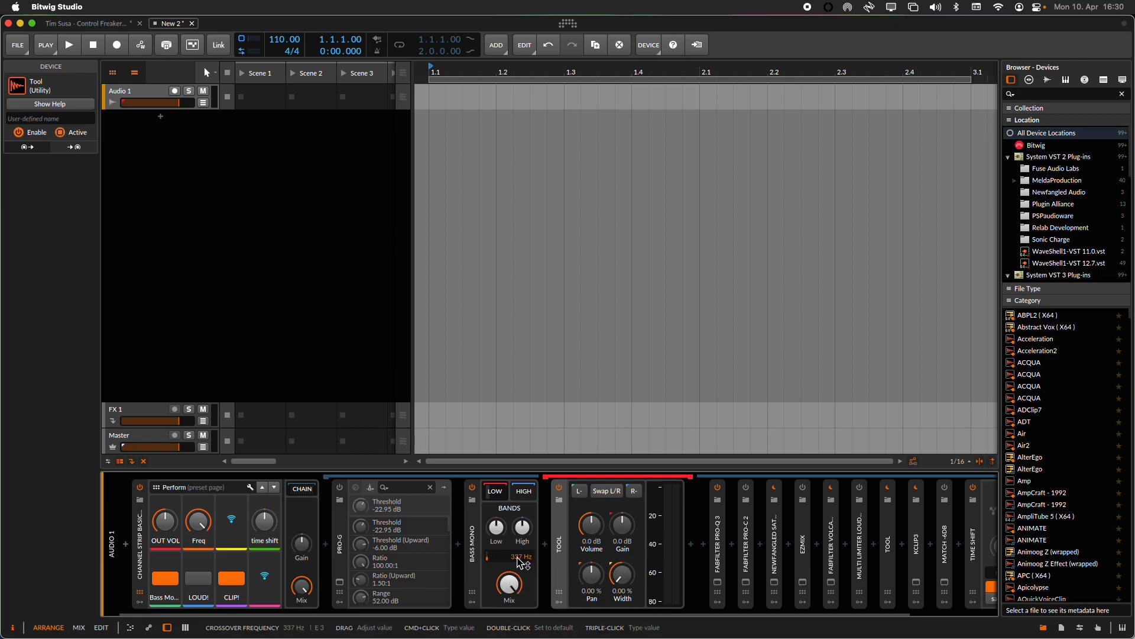
click(524, 492)
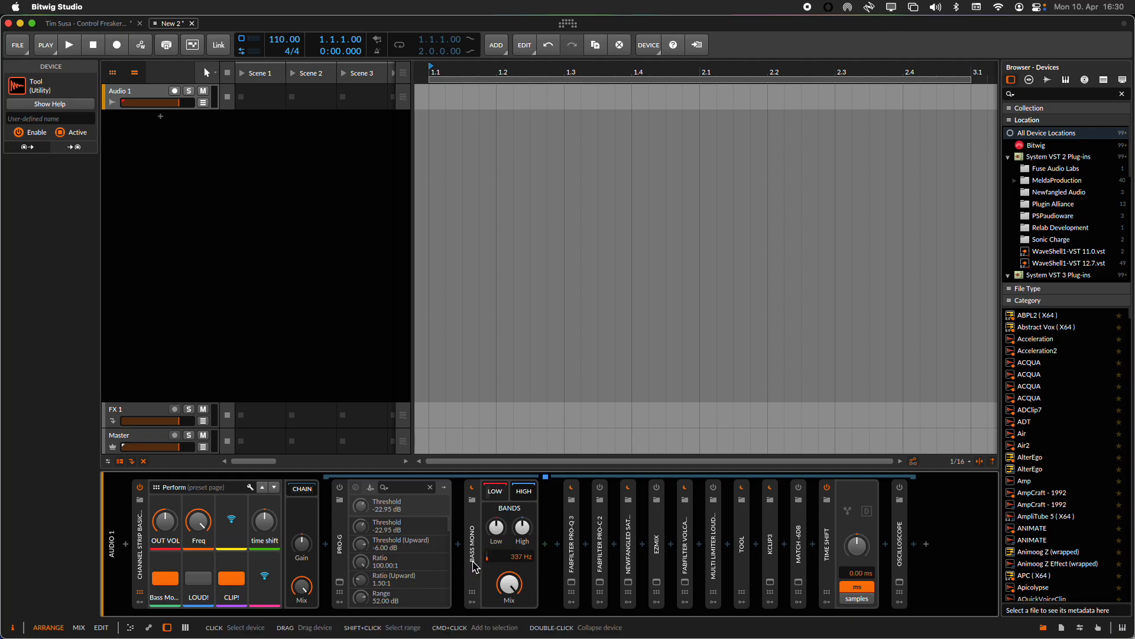
Step: View the plug-in windows of FabFilter Pro-Q 3, FabFilter Pro-C 2, Newfangled Saturate and EZmix one after another, leaving all closed
click(571, 583)
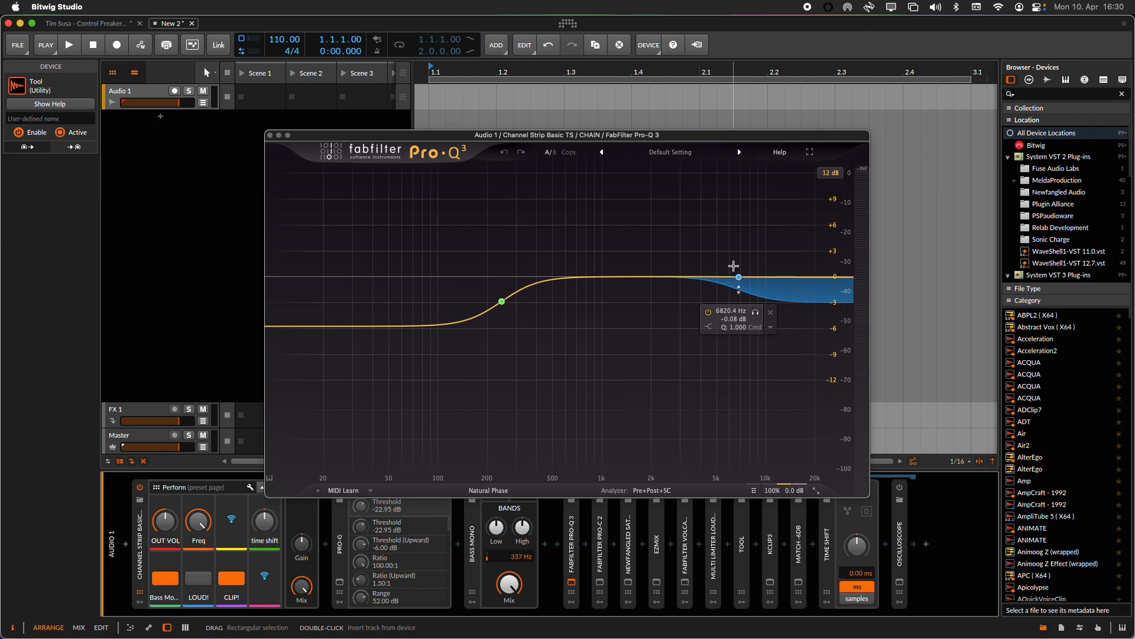
click(270, 135)
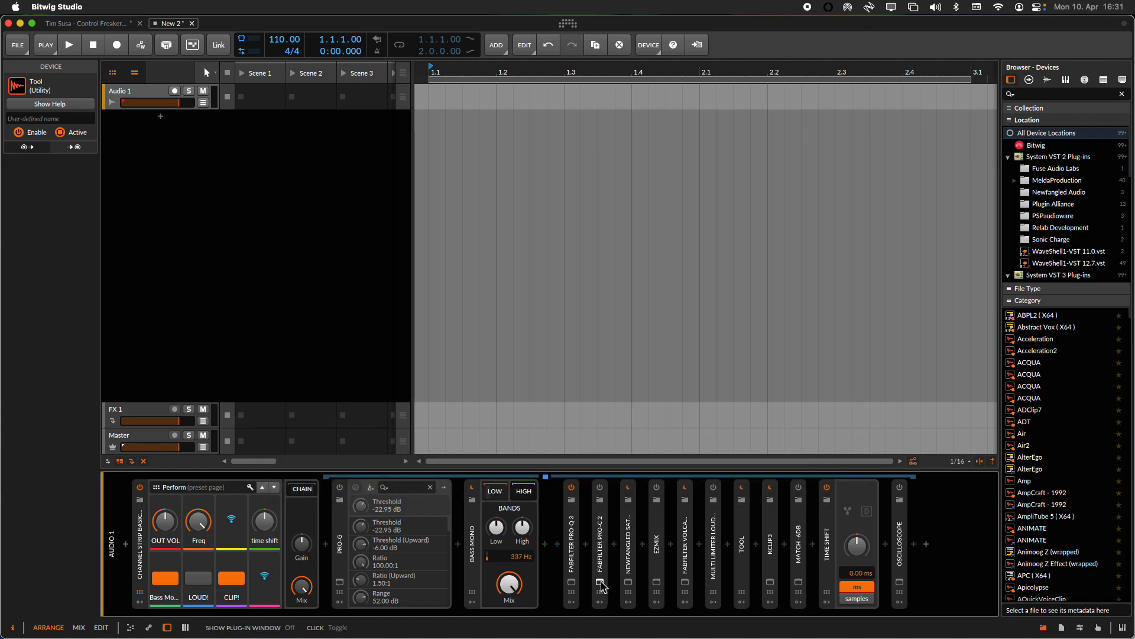
click(601, 582)
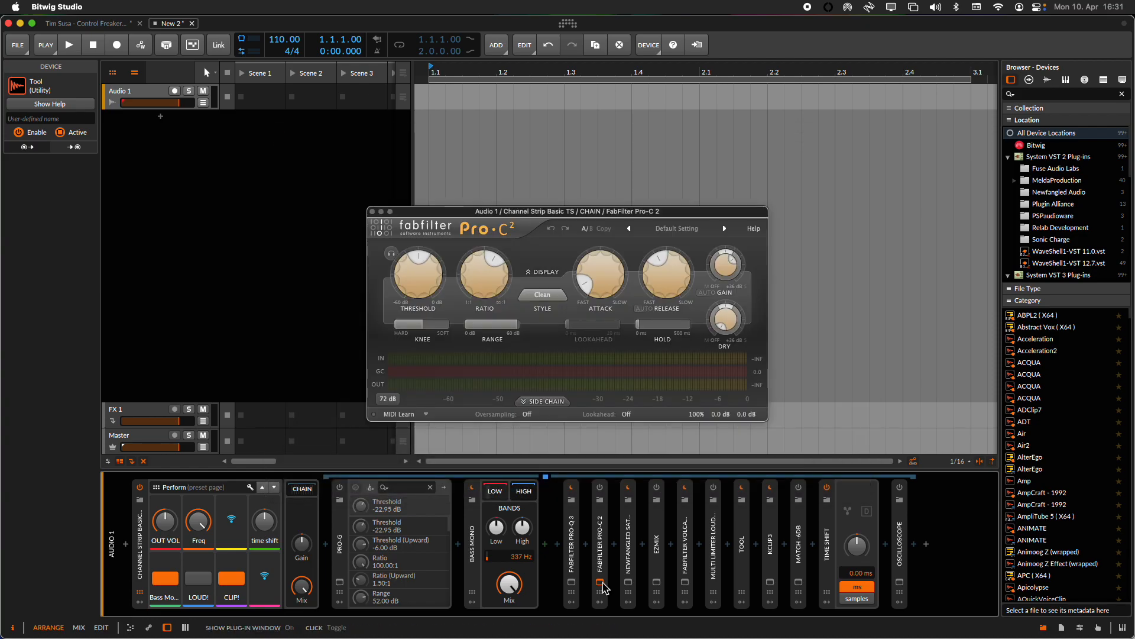
click(628, 583)
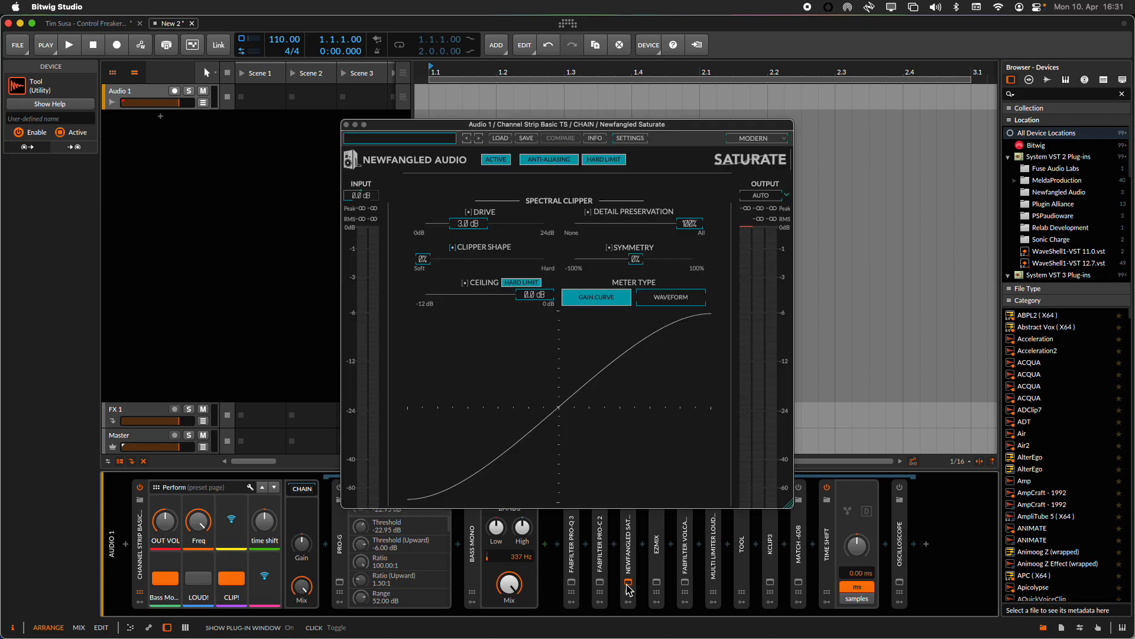
click(628, 582)
click(656, 583)
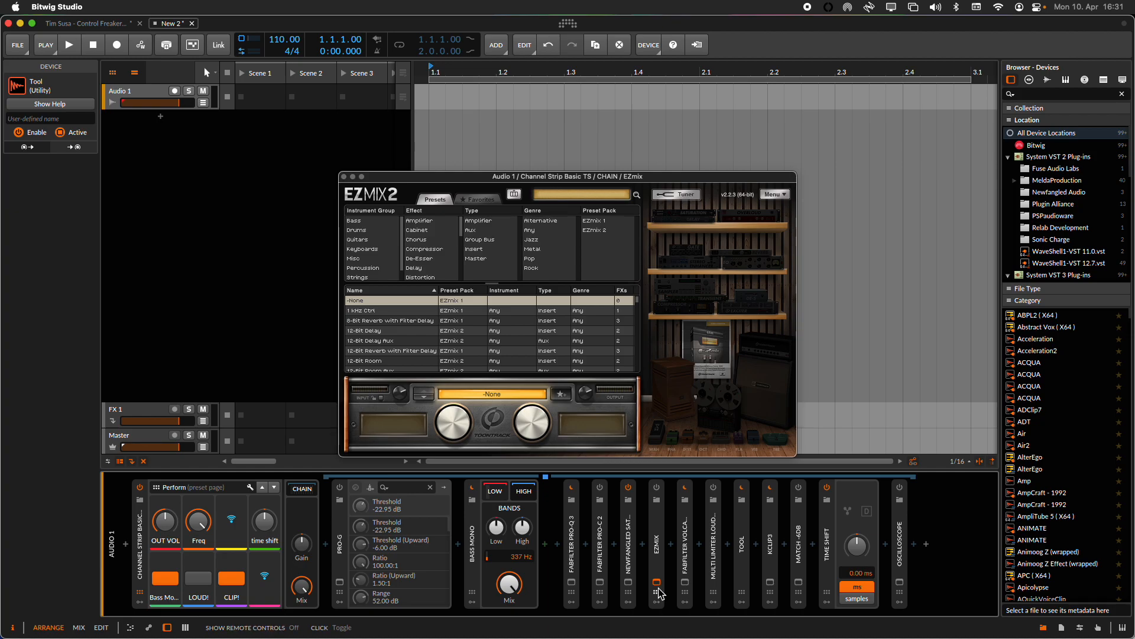
click(657, 583)
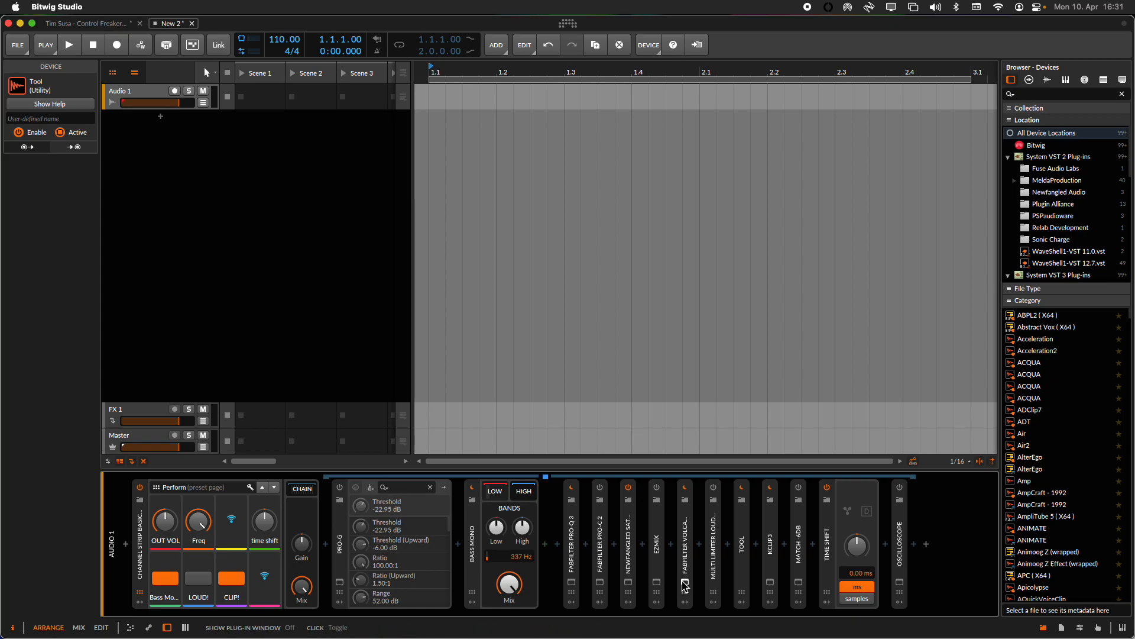
Step: In FabFilter Volcano 3, lower the low-pass filter to about 92.5 Hz and modulate its frequency with a new XLFO
click(685, 582)
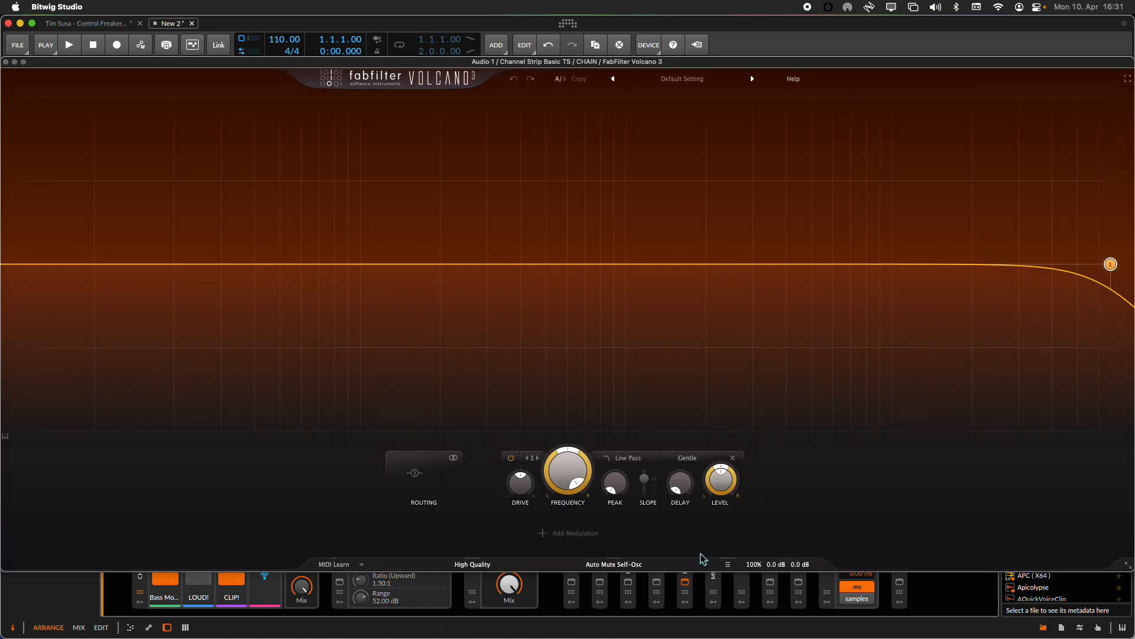
drag(1110, 264, 353, 213)
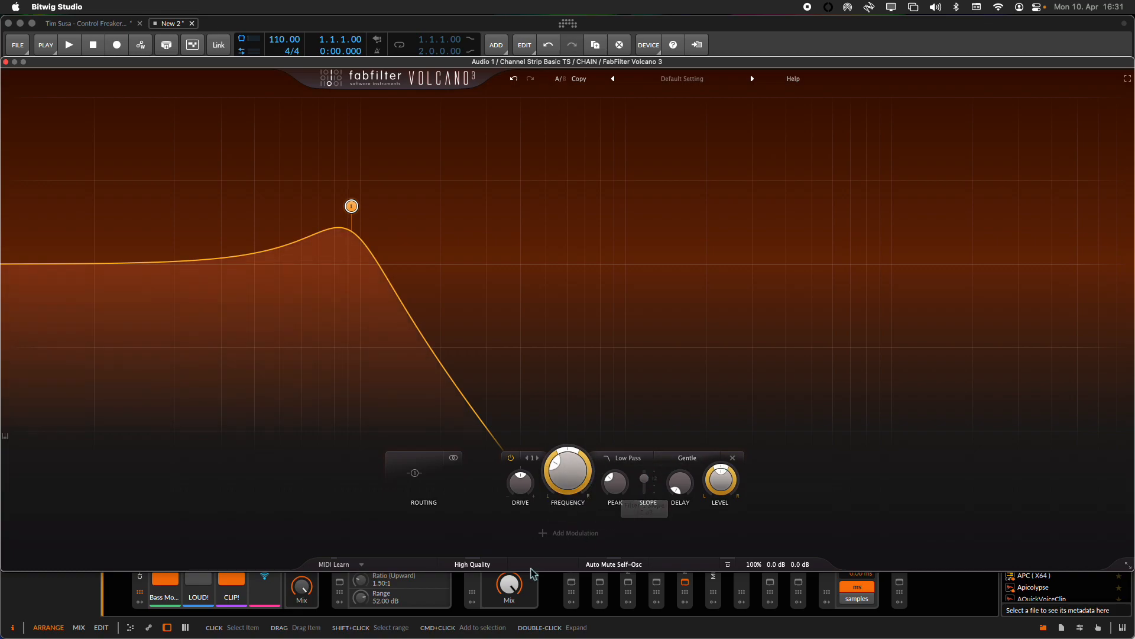
click(553, 534)
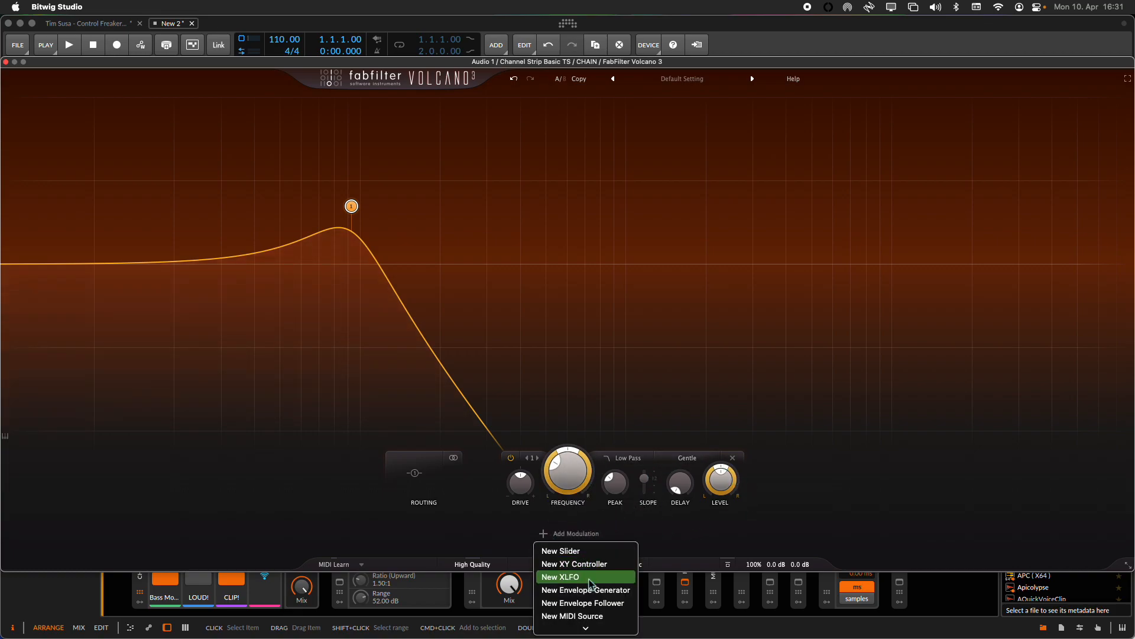
click(588, 577)
drag(542, 440, 593, 352)
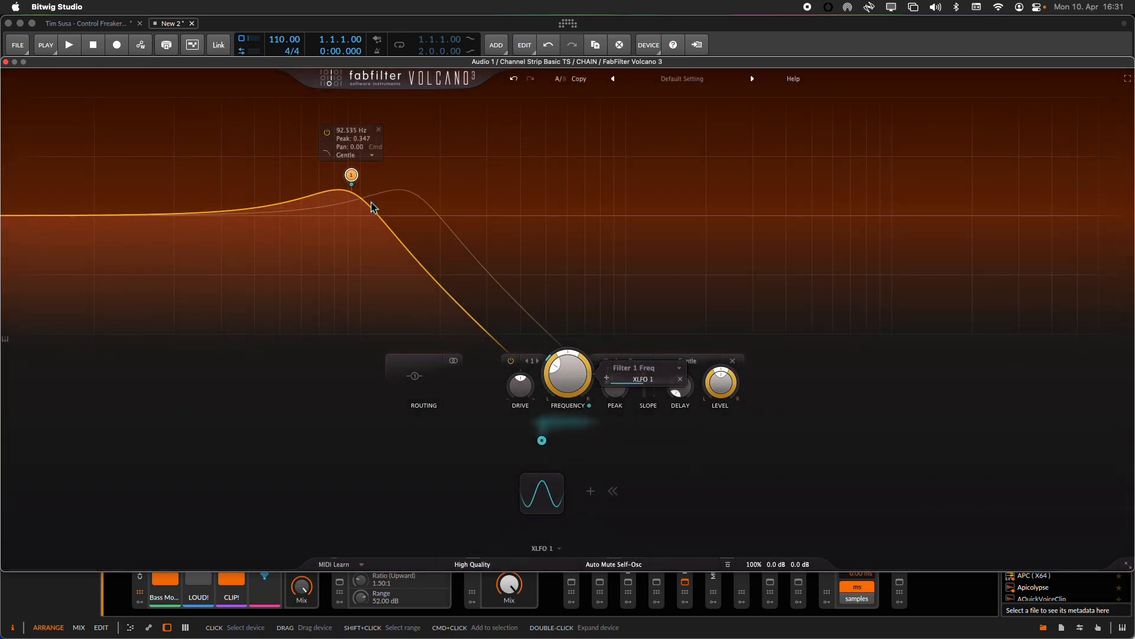
Step: Move the Volcano 3 filter to about 619 Hz with a peak of about 0.55, expand the XLFO's settings, and close the plug-in window
drag(355, 178, 604, 167)
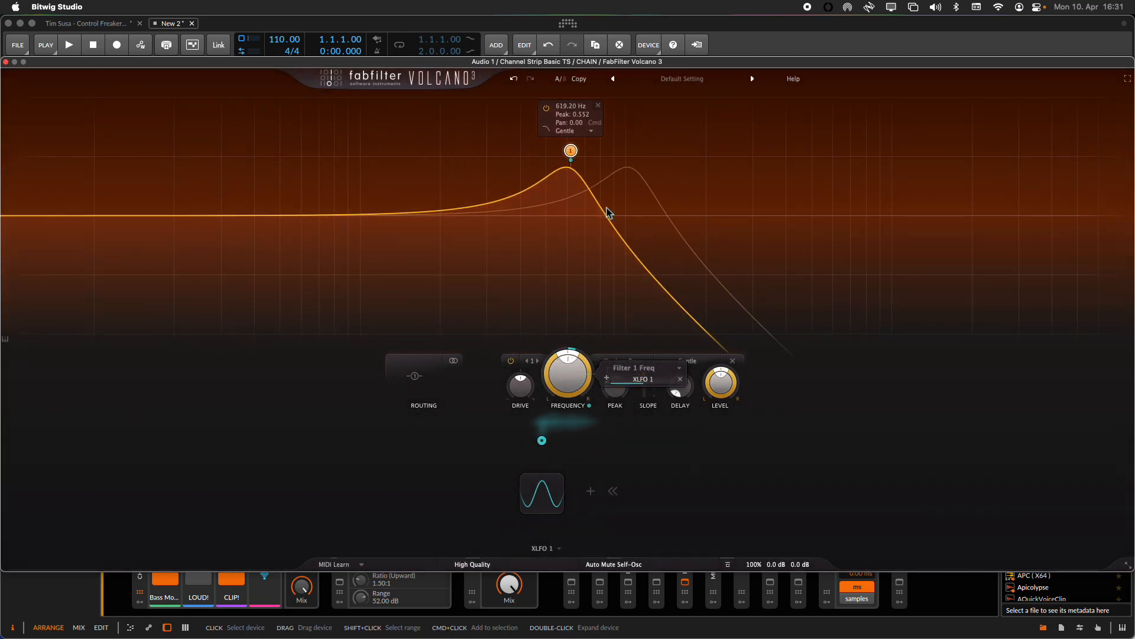
click(541, 509)
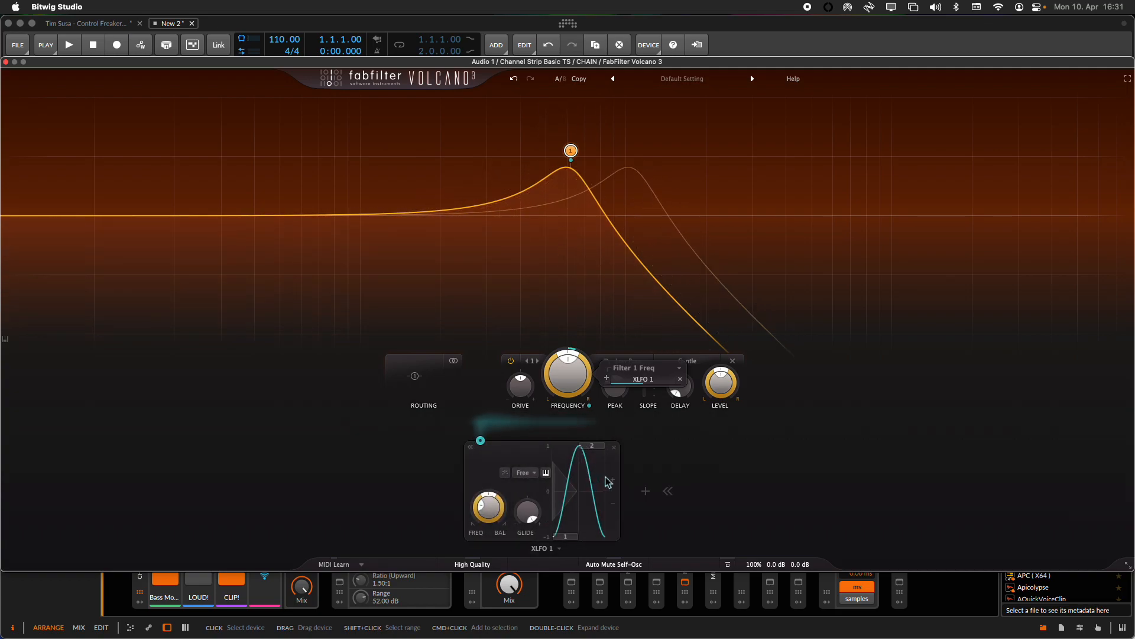
drag(492, 507, 486, 547)
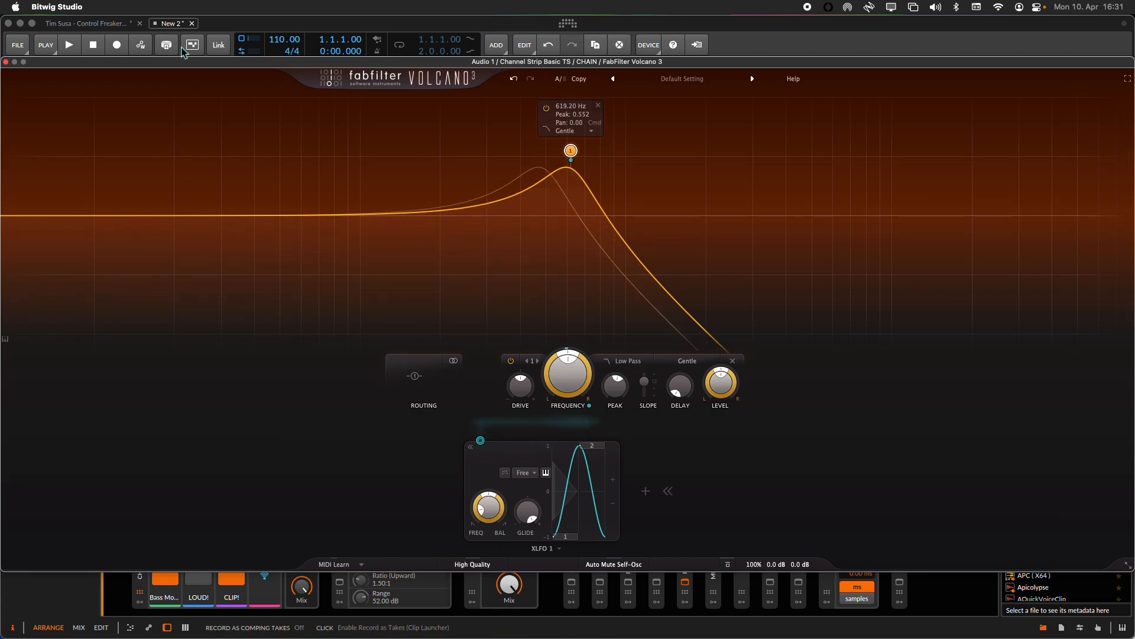
click(6, 62)
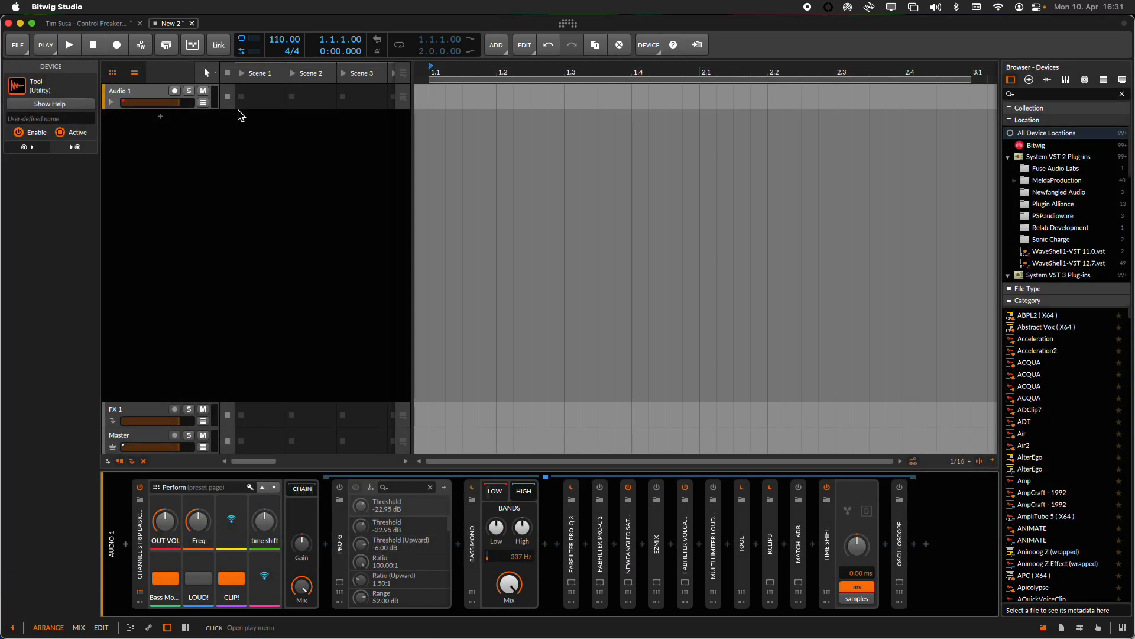
Step: Unfold the Tool device after the multi limiter and view the KClip3 plug-in window, closing it again
double_click(746, 566)
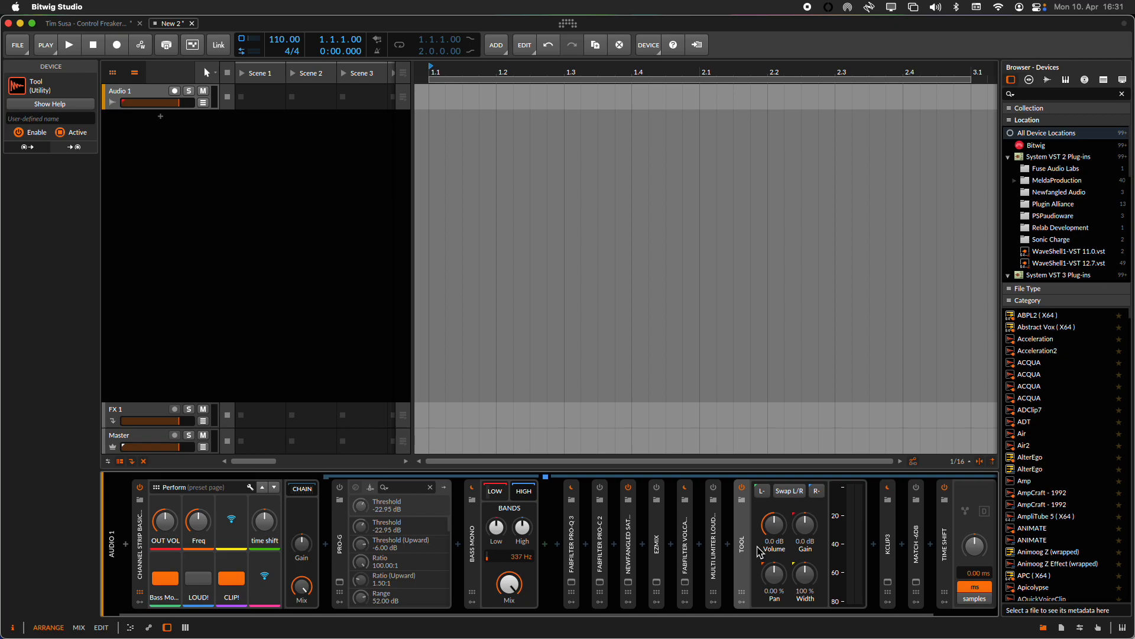
drag(606, 614, 780, 623)
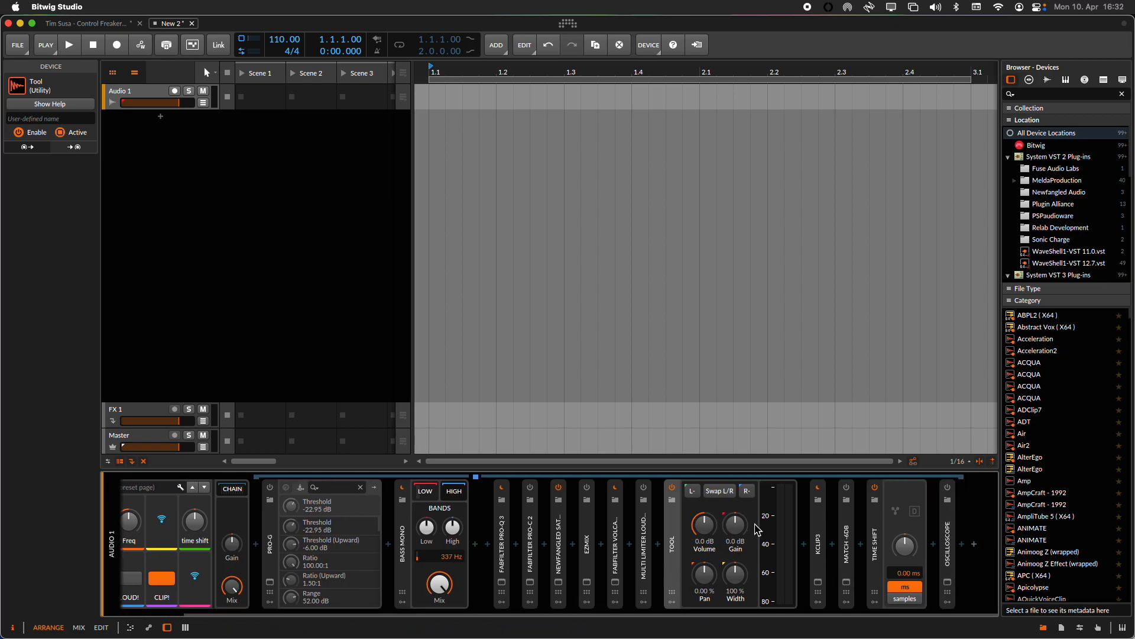
click(822, 568)
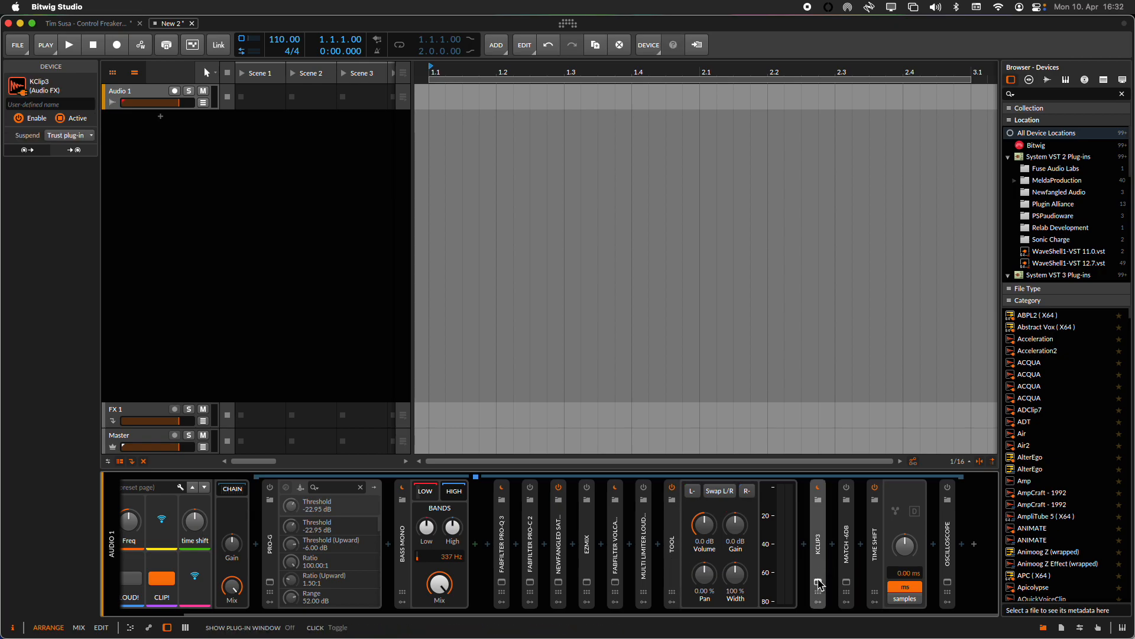
click(818, 581)
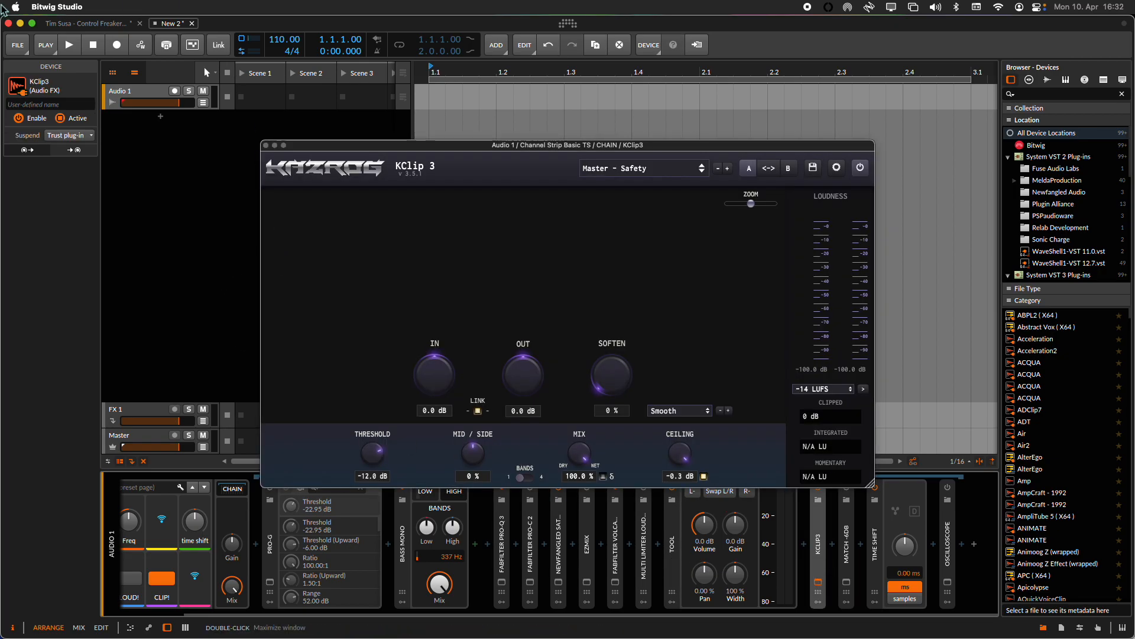
click(265, 145)
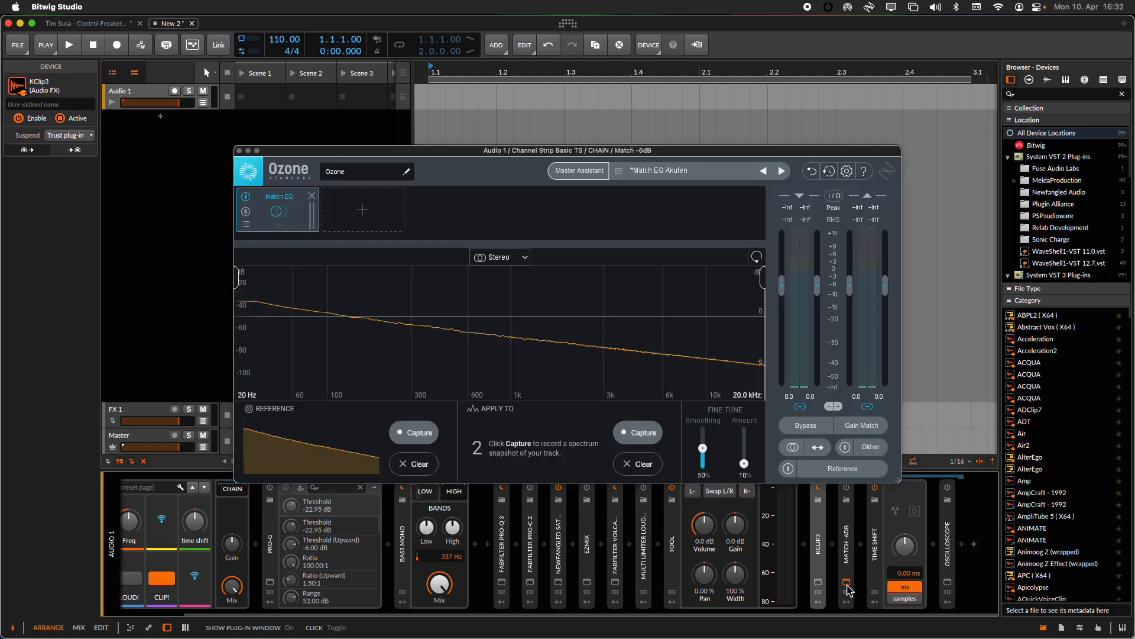
Step: Examine the Ozone Match EQ window of the Match device, close it, and select the Time Shift device
drag(350, 150, 316, 3)
drag(425, 22, 410, 88)
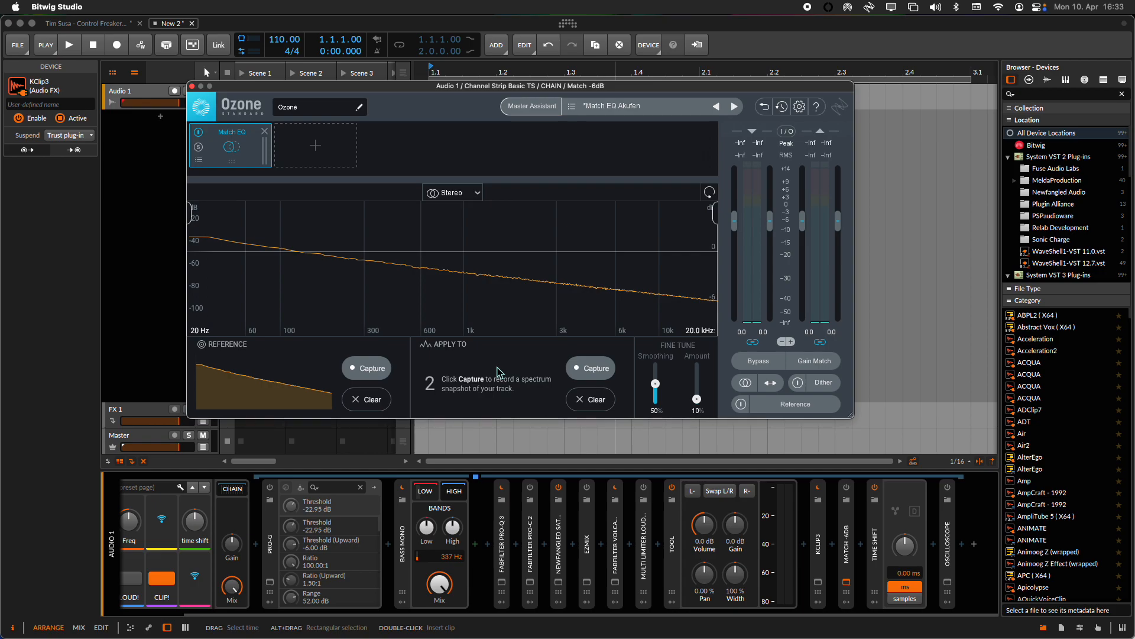
click(191, 86)
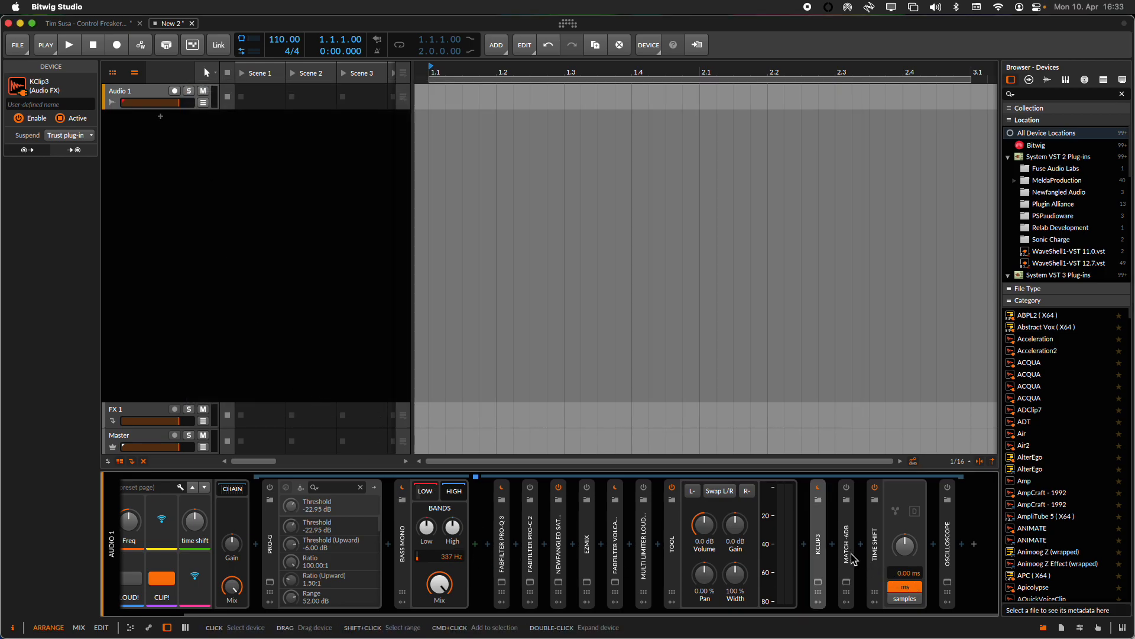
click(875, 559)
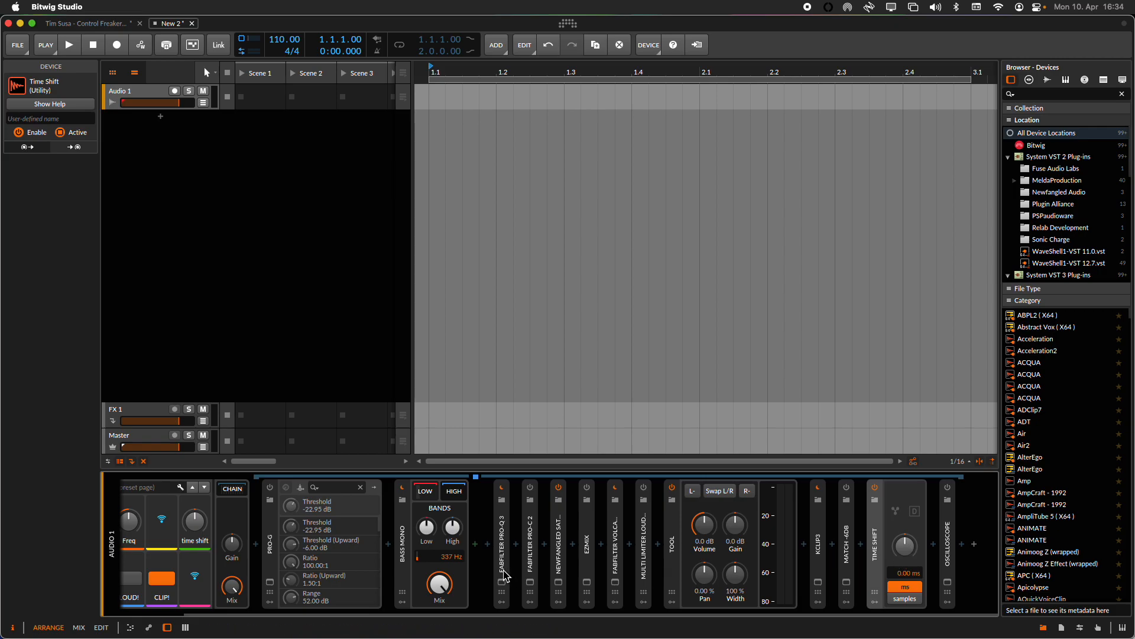
Step: Switch to the Mix view and show the Oscilloscope's expanded view at the chain's end, closing it again
click(77, 627)
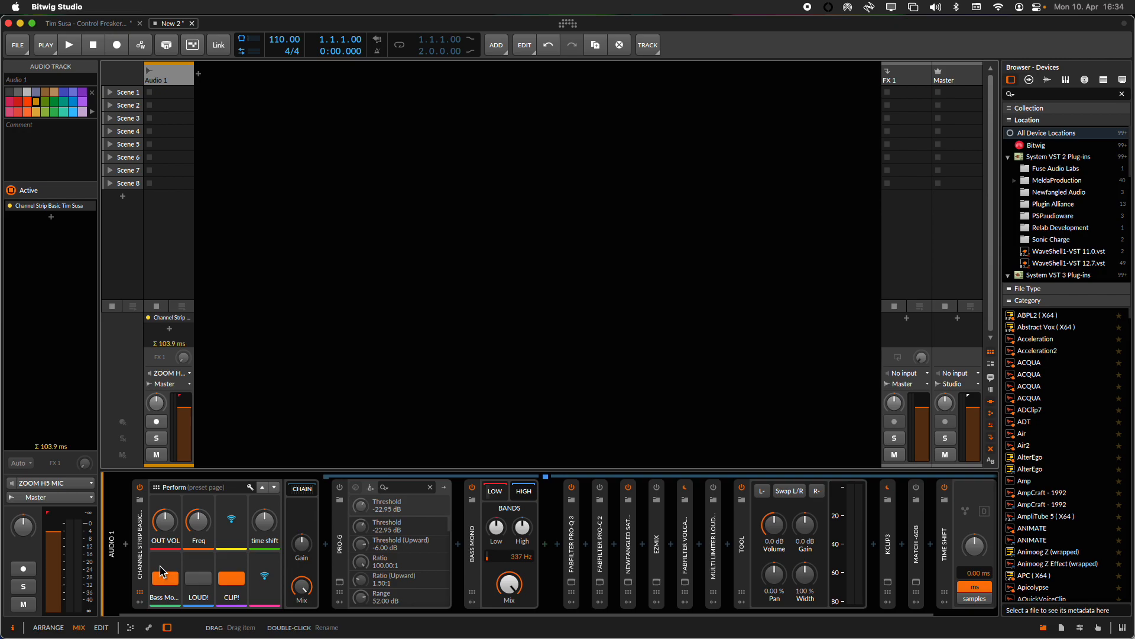
drag(874, 609, 951, 607)
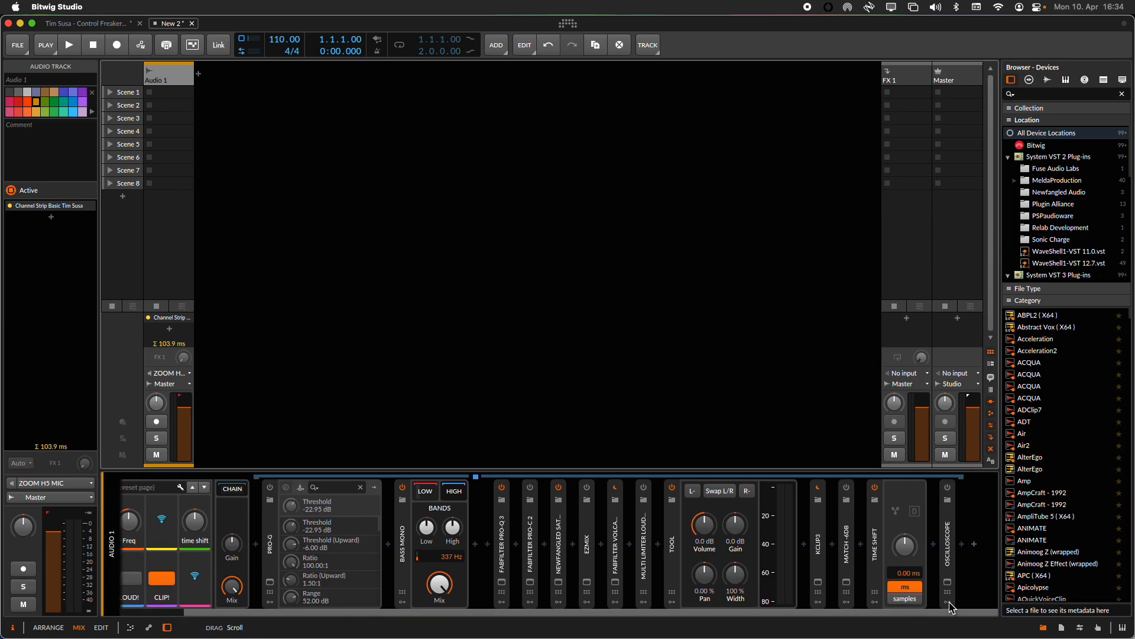
click(948, 582)
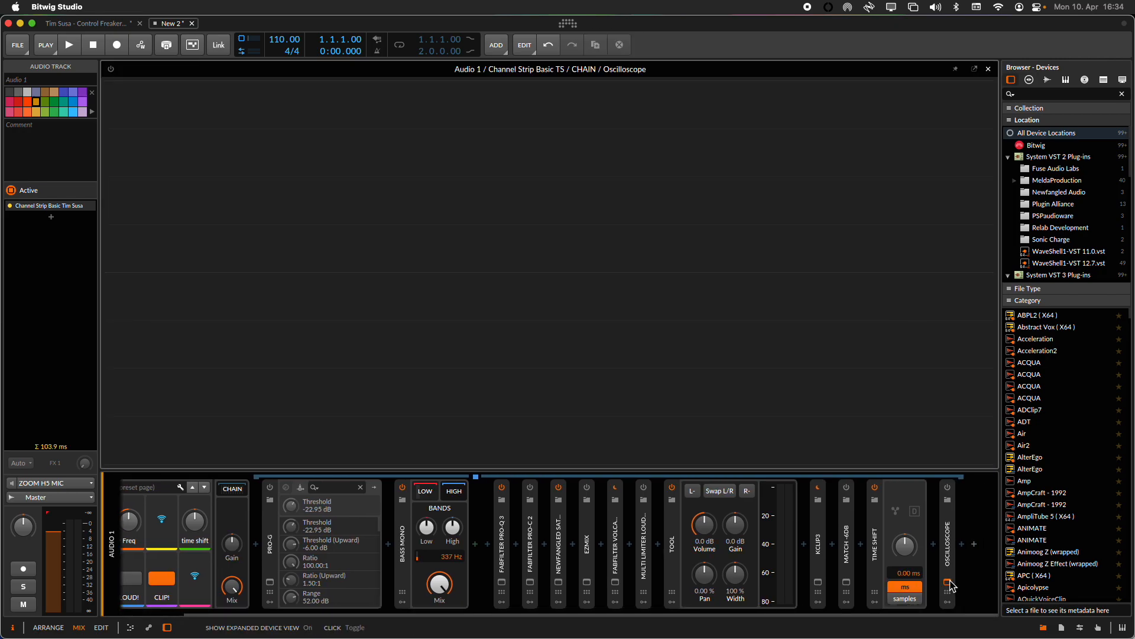
click(949, 583)
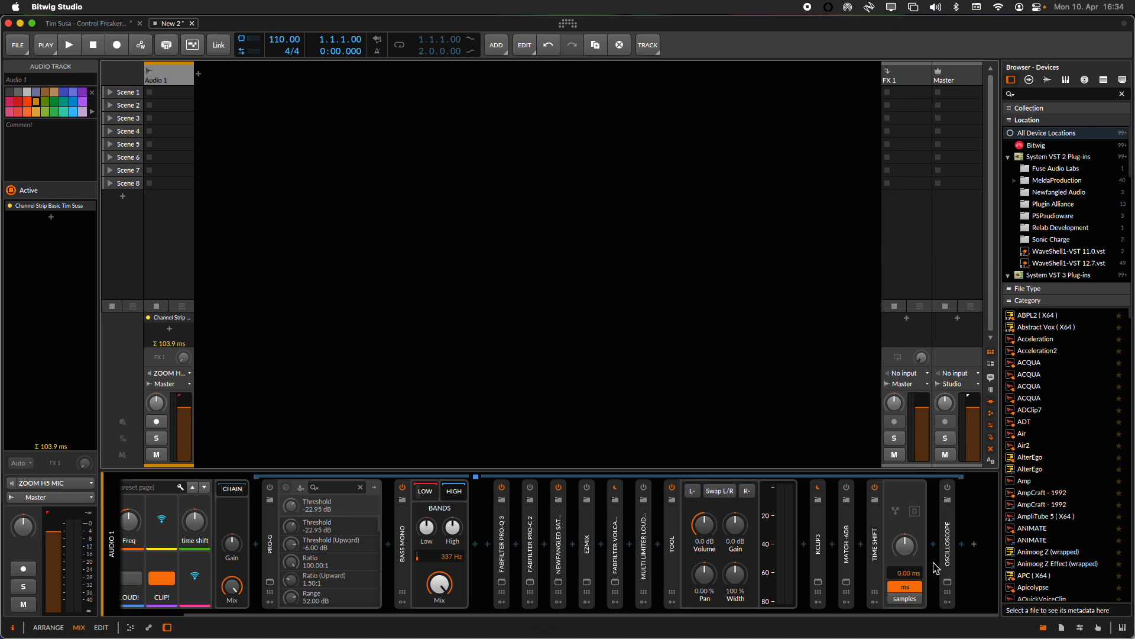
drag(915, 613, 848, 618)
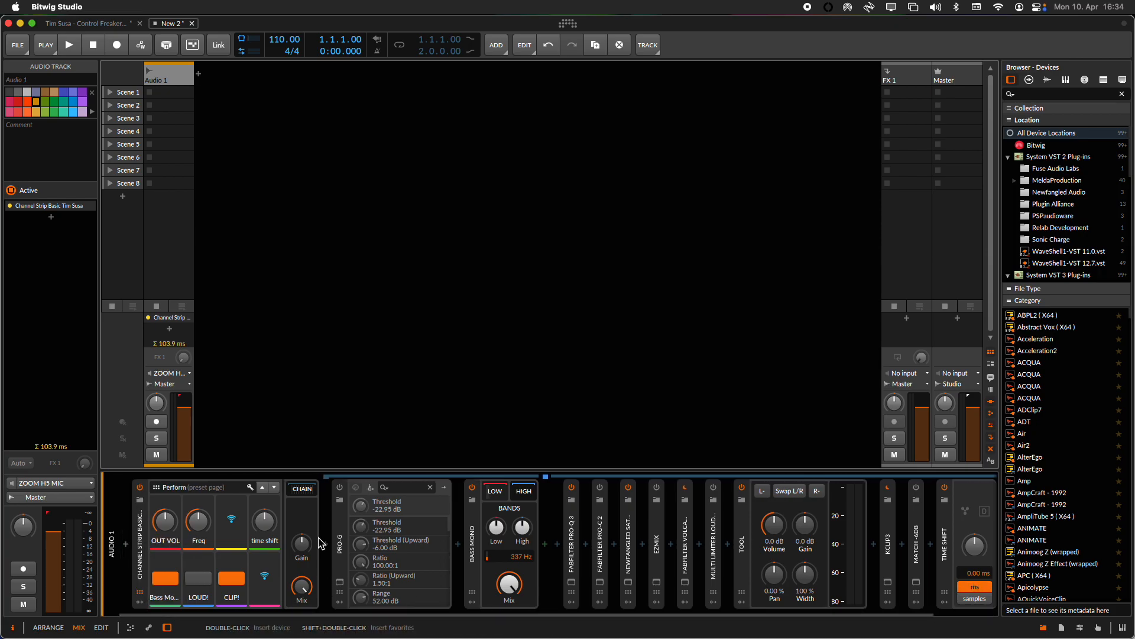
Step: Fold away the channel strip chain's nested devices and show its remote controls in the Arrange view
click(302, 490)
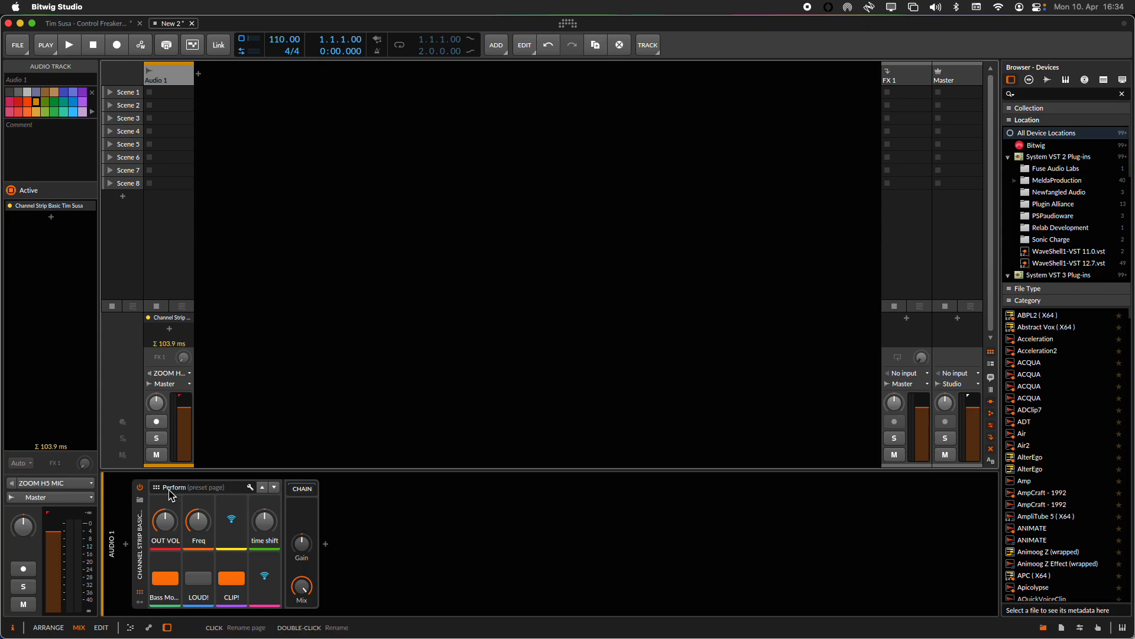
click(234, 493)
click(251, 492)
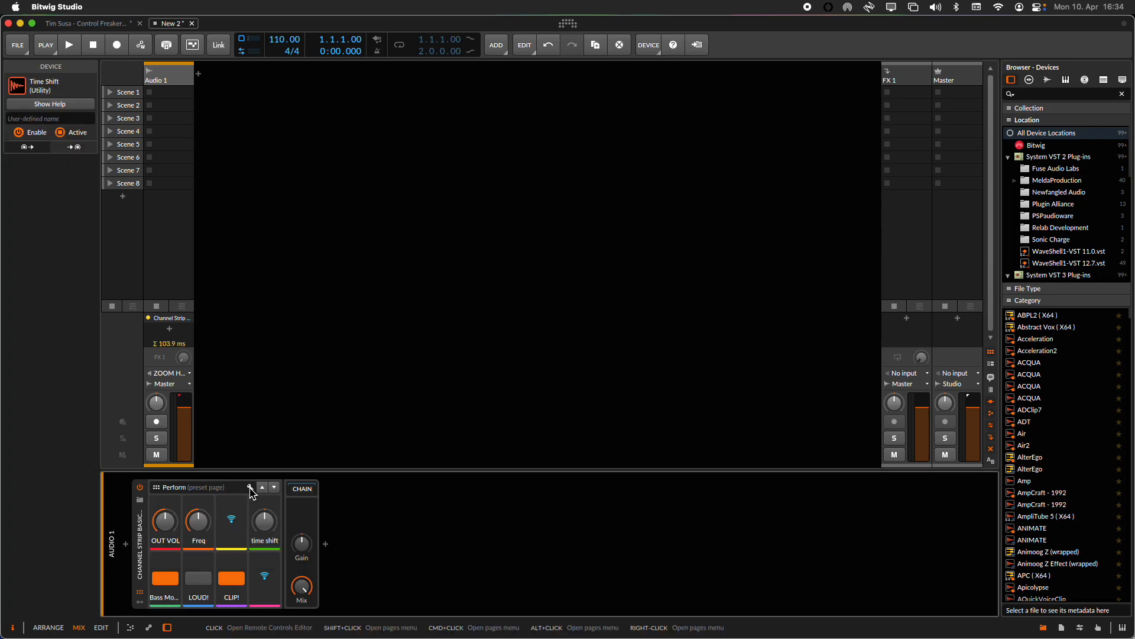
click(48, 627)
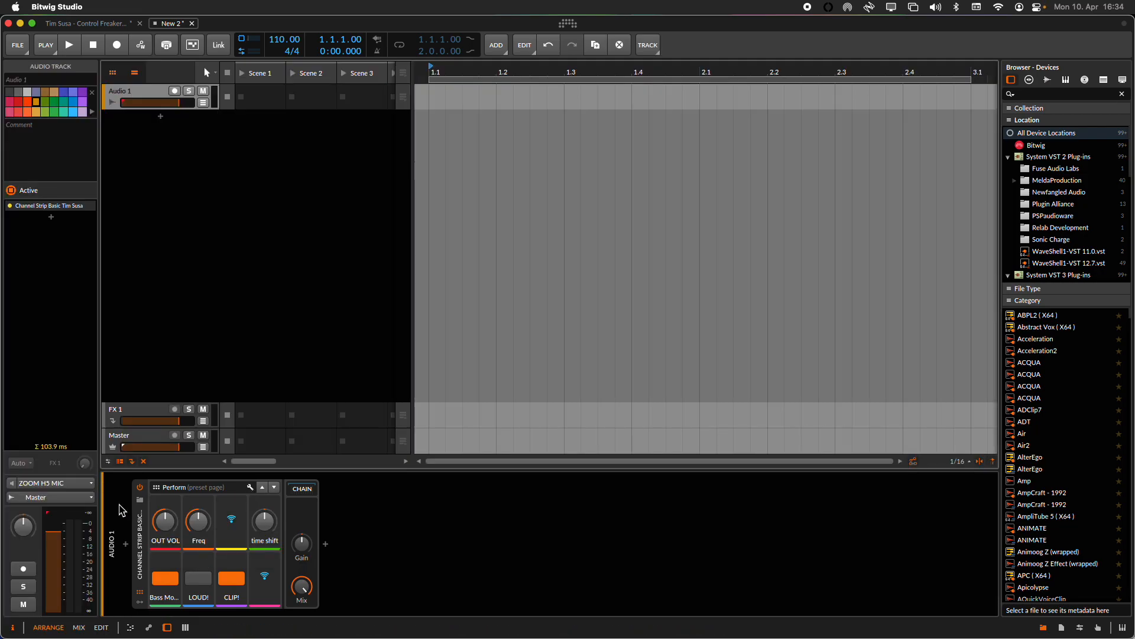
Step: Unfold the chain's nested devices again and switch to the Edit view
click(236, 492)
click(237, 492)
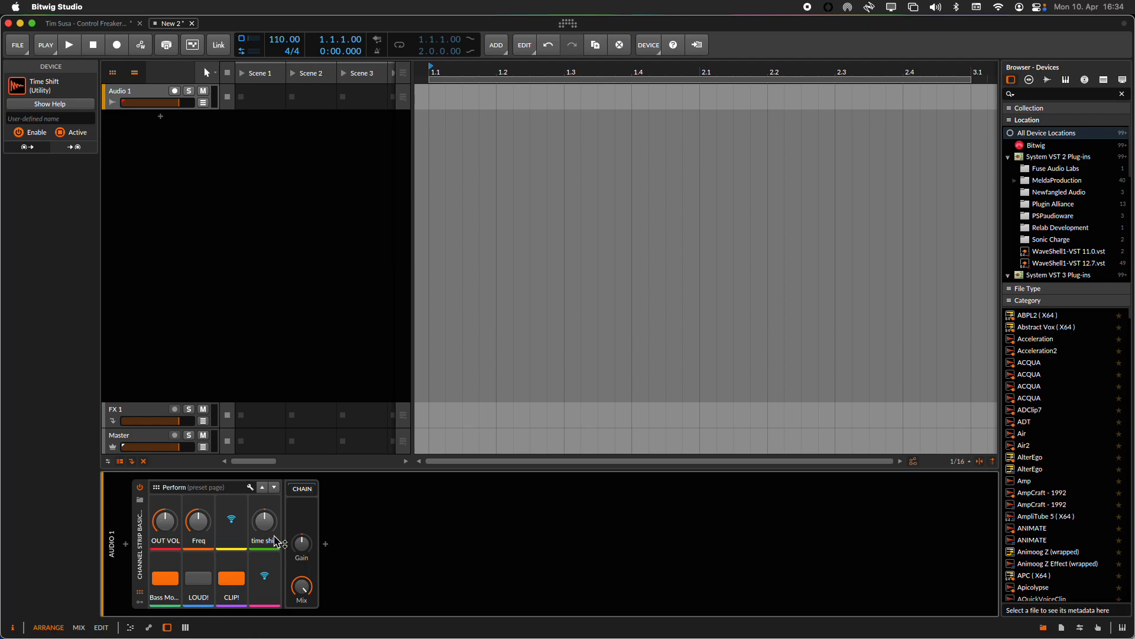
click(303, 488)
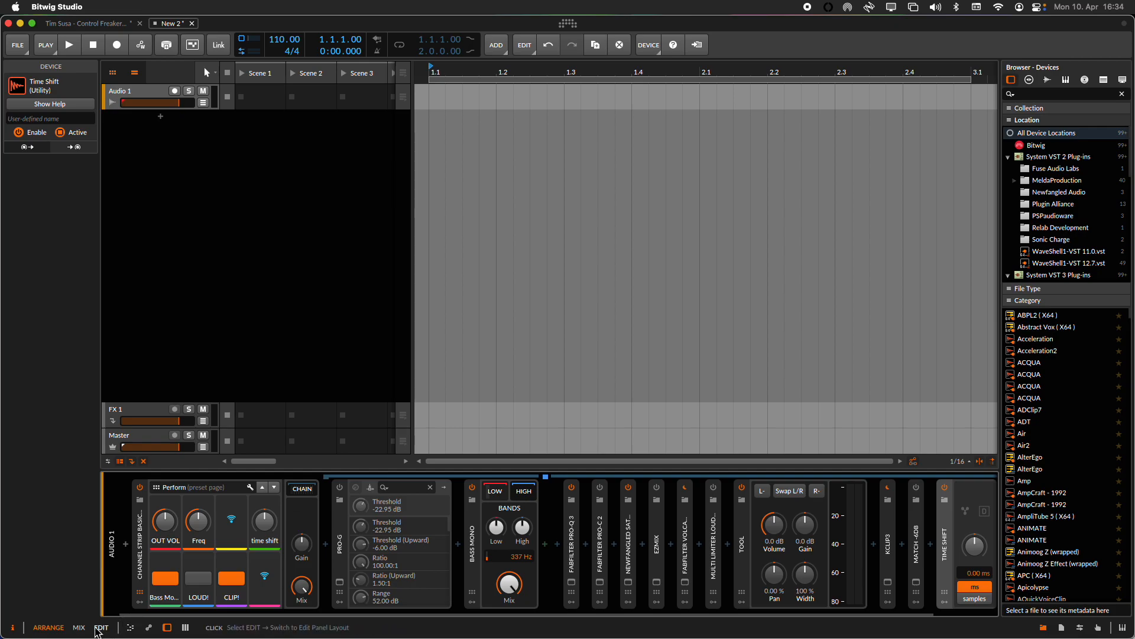
click(101, 627)
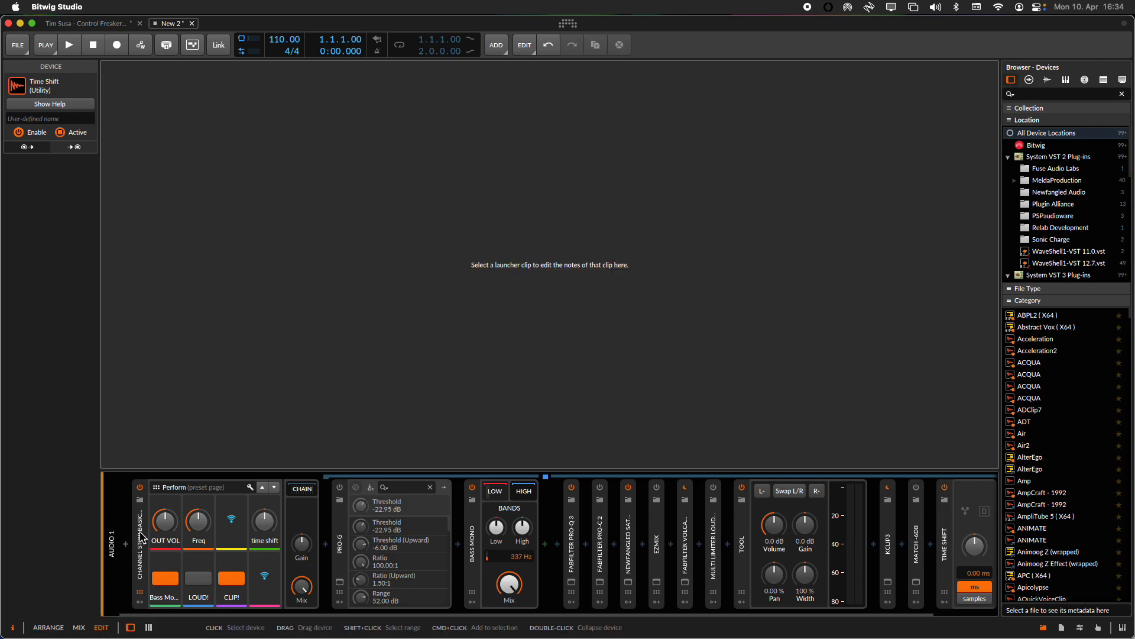
Step: Map the Bass Mono device's Mix knob to the empty remote control below time shift and lower it to 82%
click(192, 495)
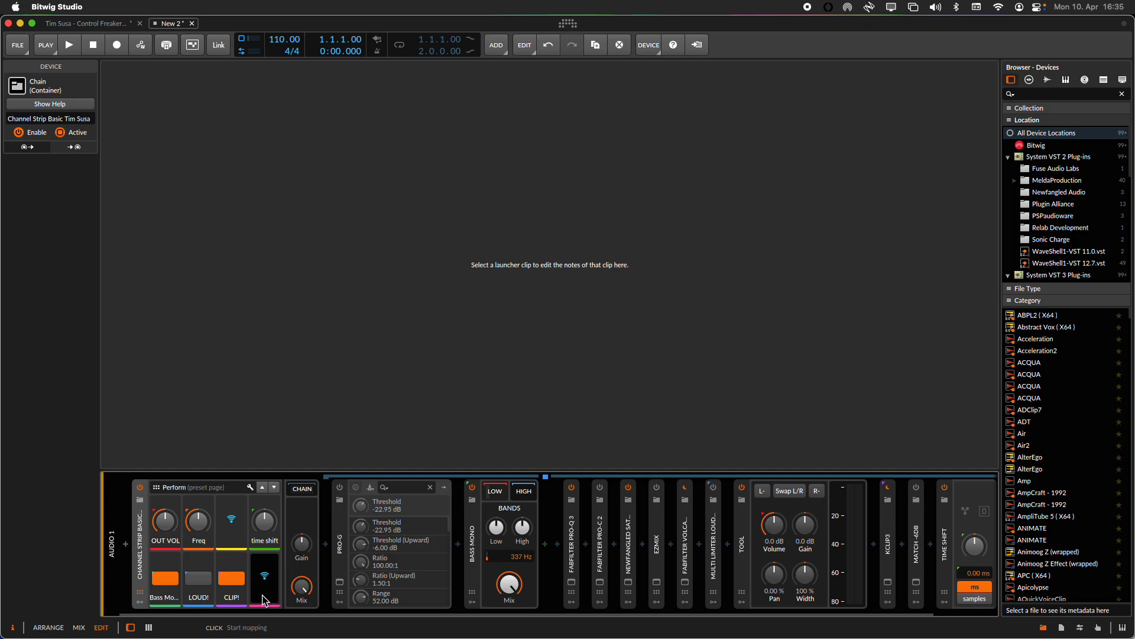
mouse_move(510, 587)
mouse_down()
mouse_move(510, 609)
mouse_move(505, 584)
mouse_up()
click(264, 585)
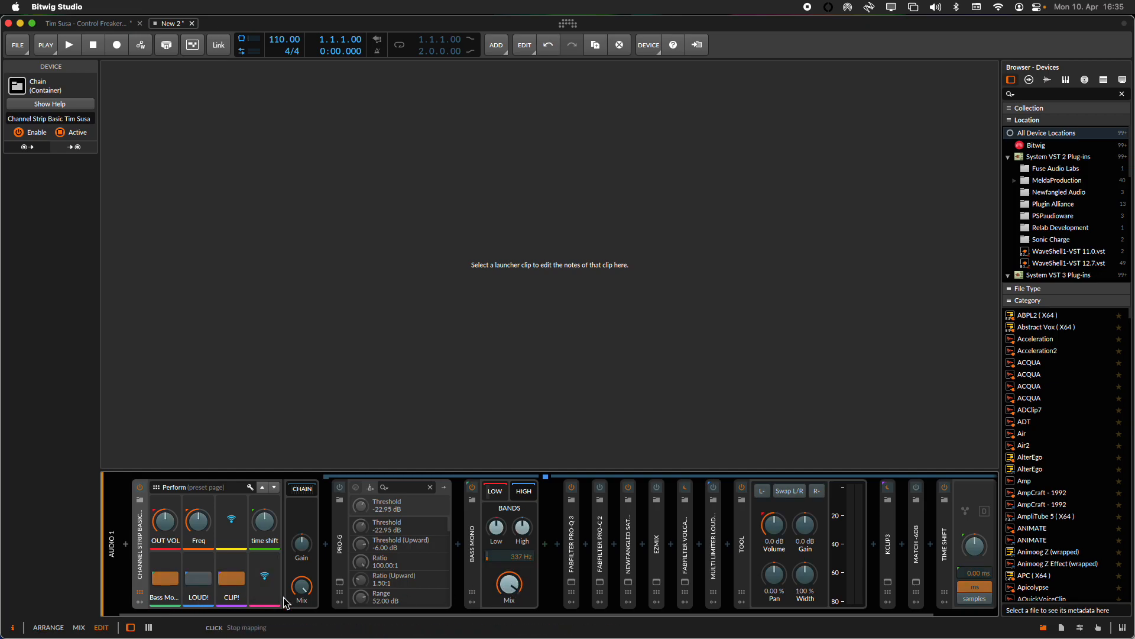
click(509, 584)
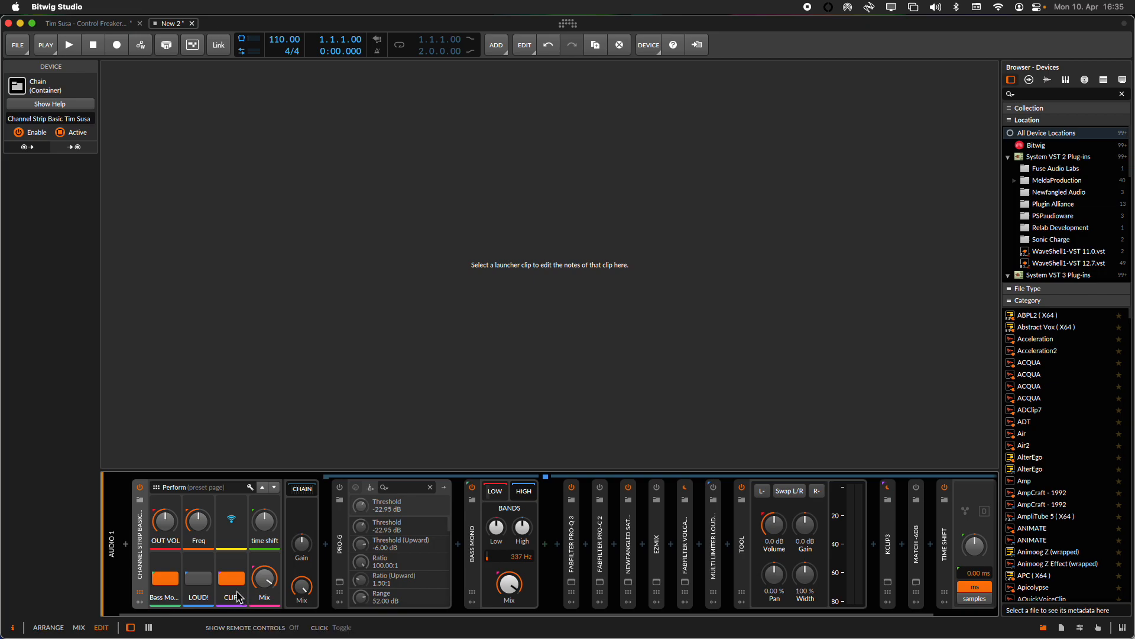
mouse_move(270, 583)
mouse_down()
mouse_move(270, 629)
mouse_move(270, 603)
mouse_up()
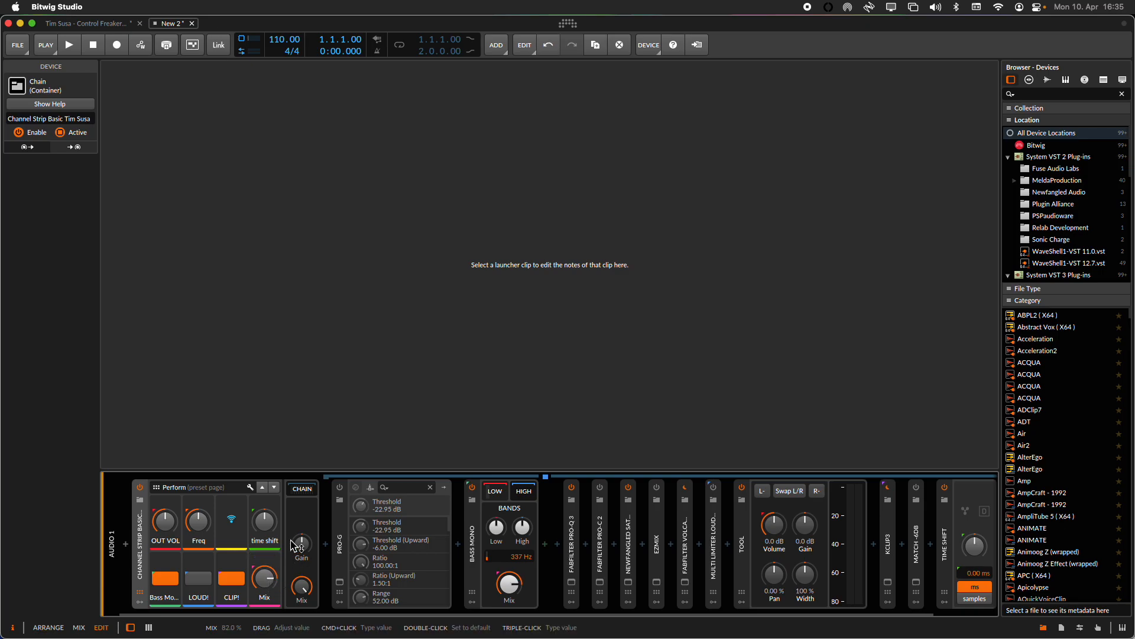
Step: Set the chain's time shift remote control to 59.0 ms and reset the OUT VOL control to its default
click(305, 493)
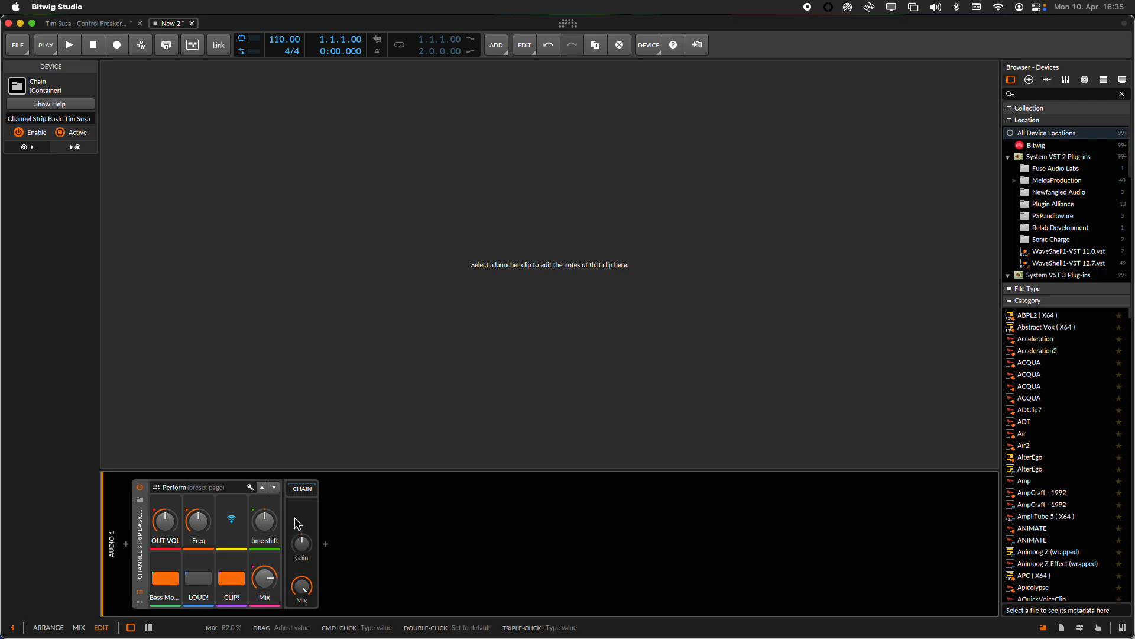
click(302, 488)
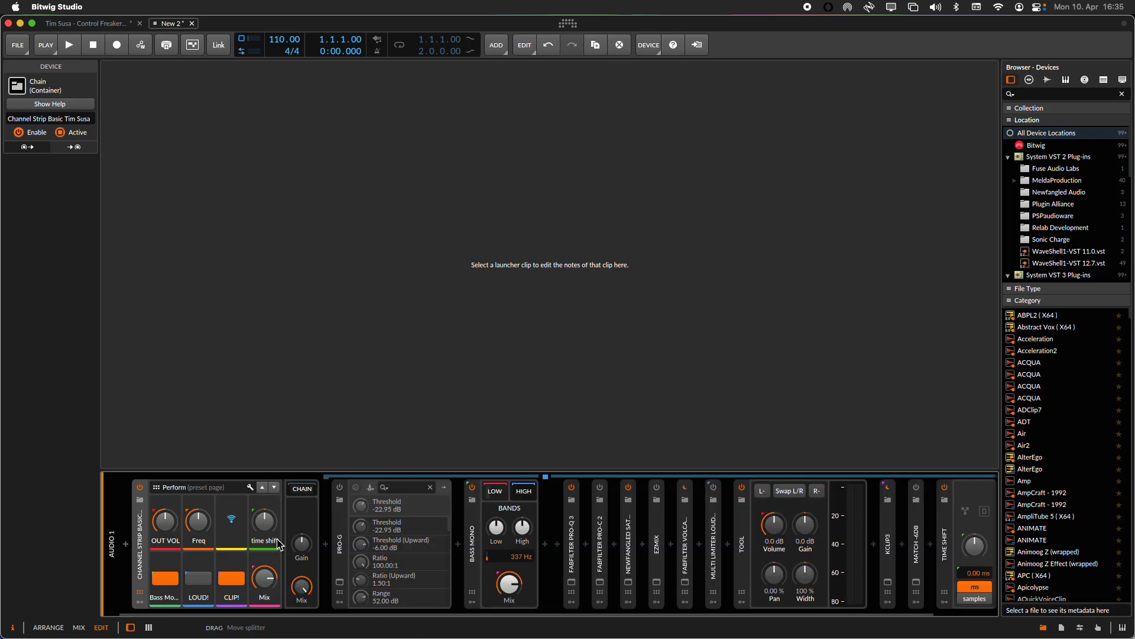
drag(270, 525, 271, 501)
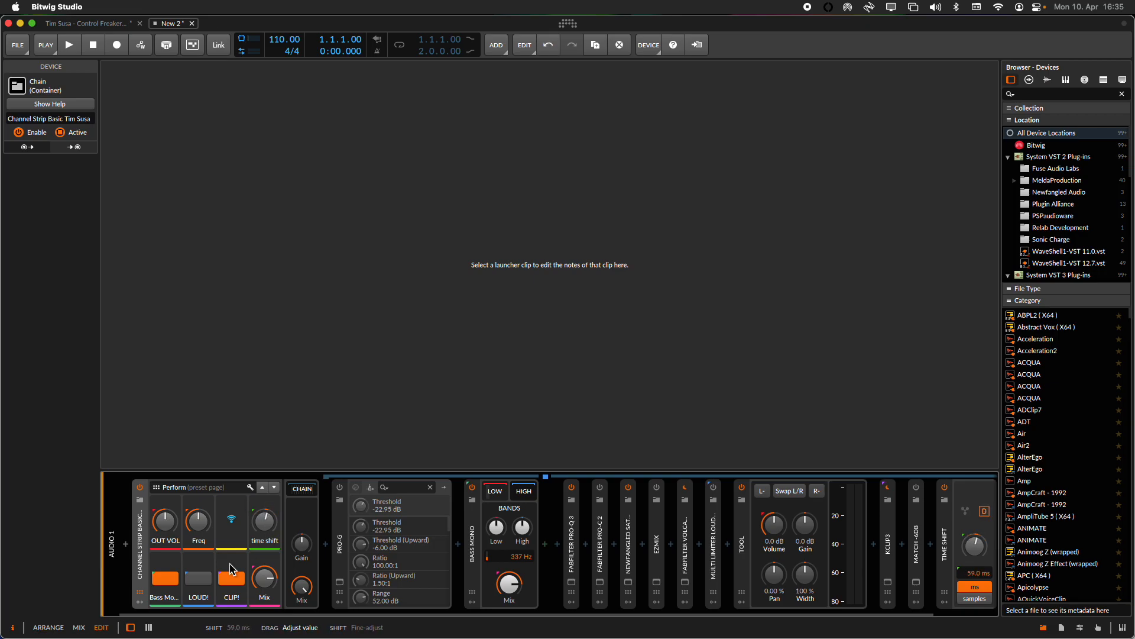
mouse_move(155, 499)
mouse_down()
mouse_move(155, 482)
mouse_move(165, 524)
mouse_move(164, 512)
mouse_up()
double_click(165, 524)
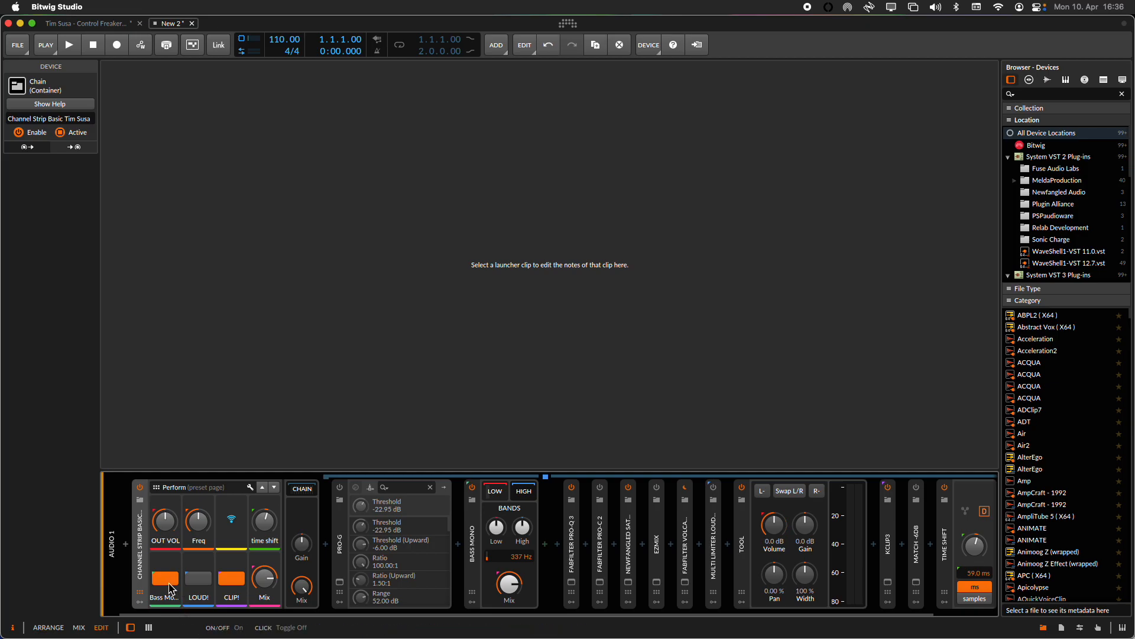
Step: Toggle the Bass Mono remote control on and off several times, leaving the Bass Mono device switched off
click(167, 579)
click(164, 584)
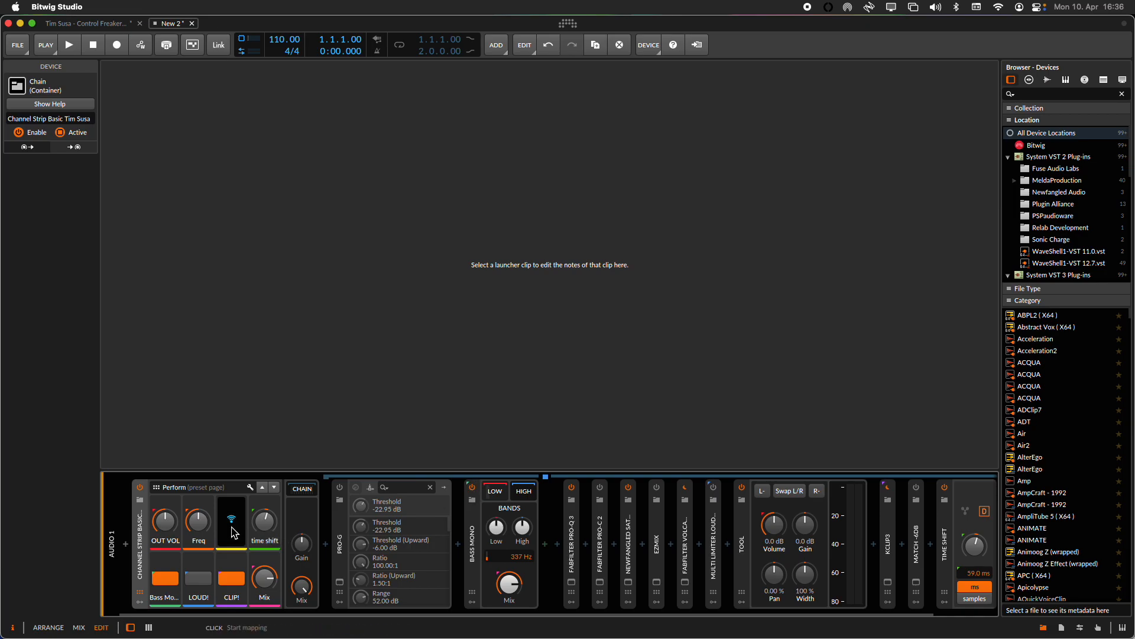
click(169, 582)
click(170, 585)
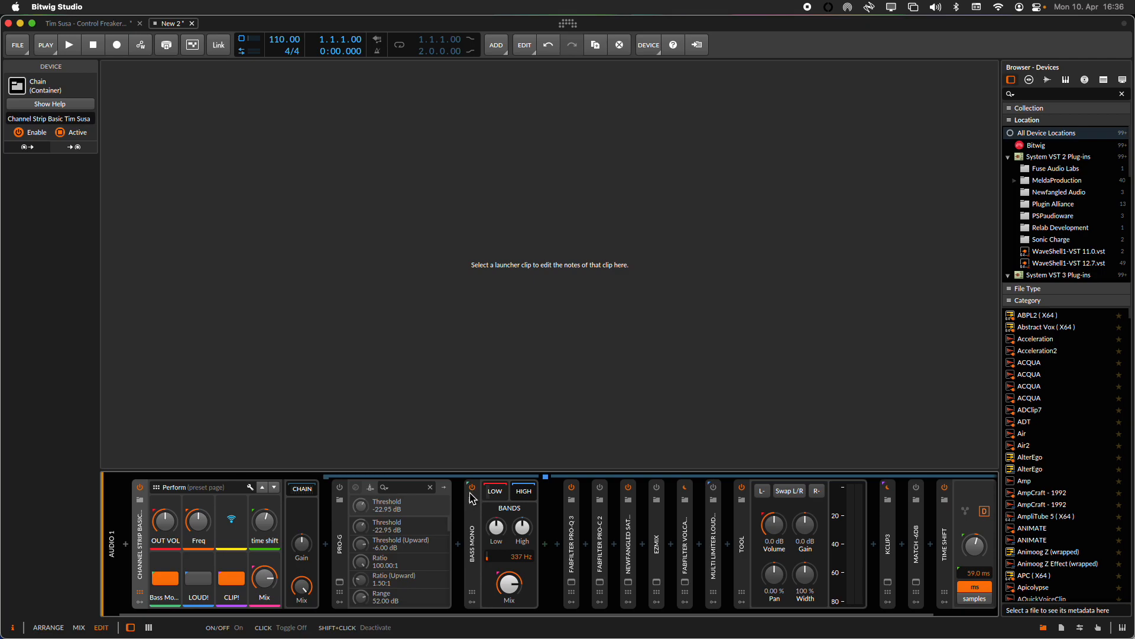
click(165, 582)
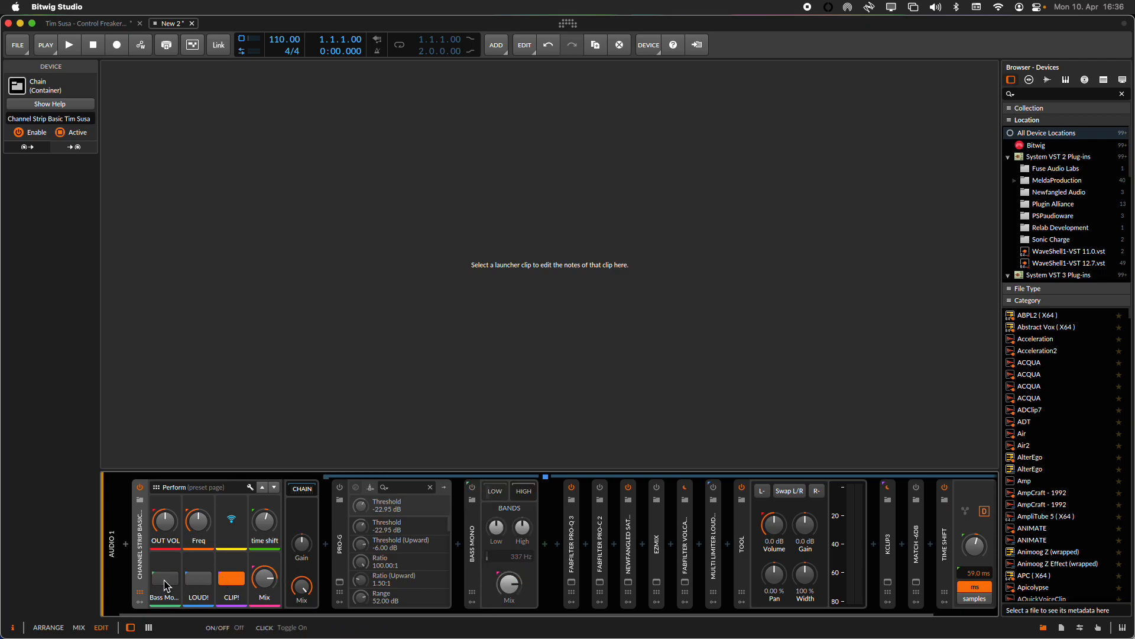
click(166, 586)
click(160, 580)
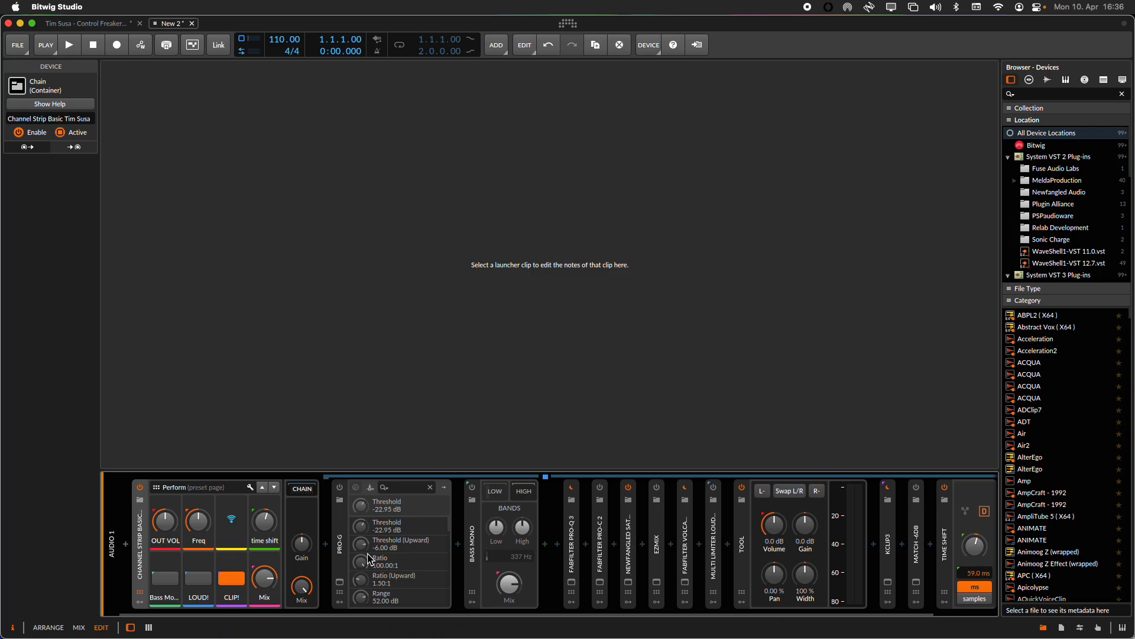
Step: Search the insertable devices in front of the channel strip for "chain" and cancel without inserting anything
click(125, 544)
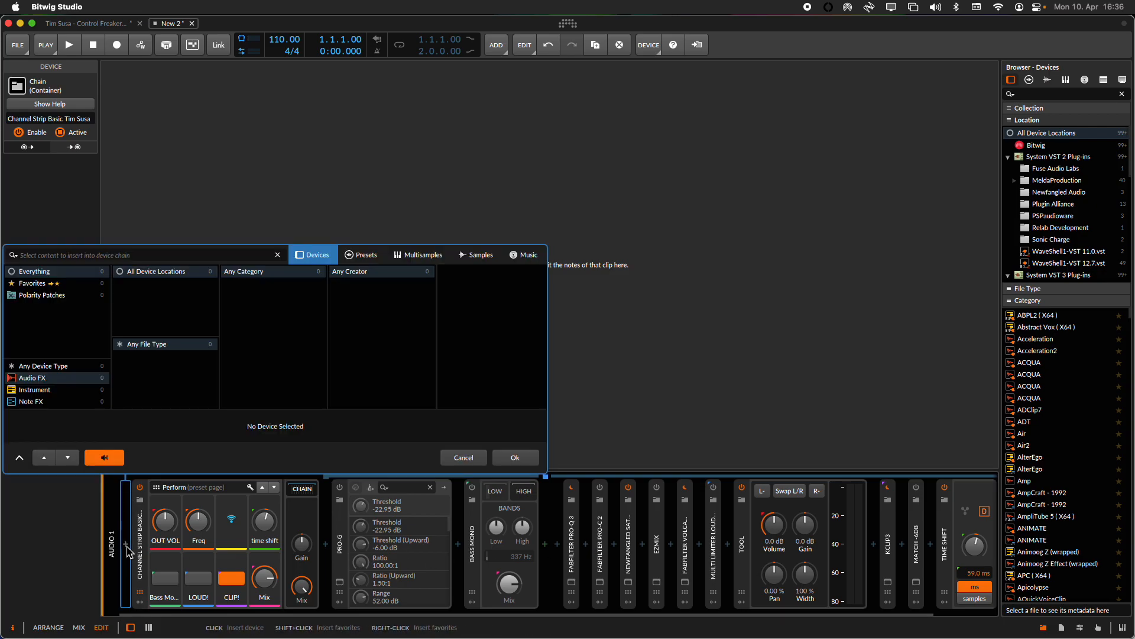
text(chain)
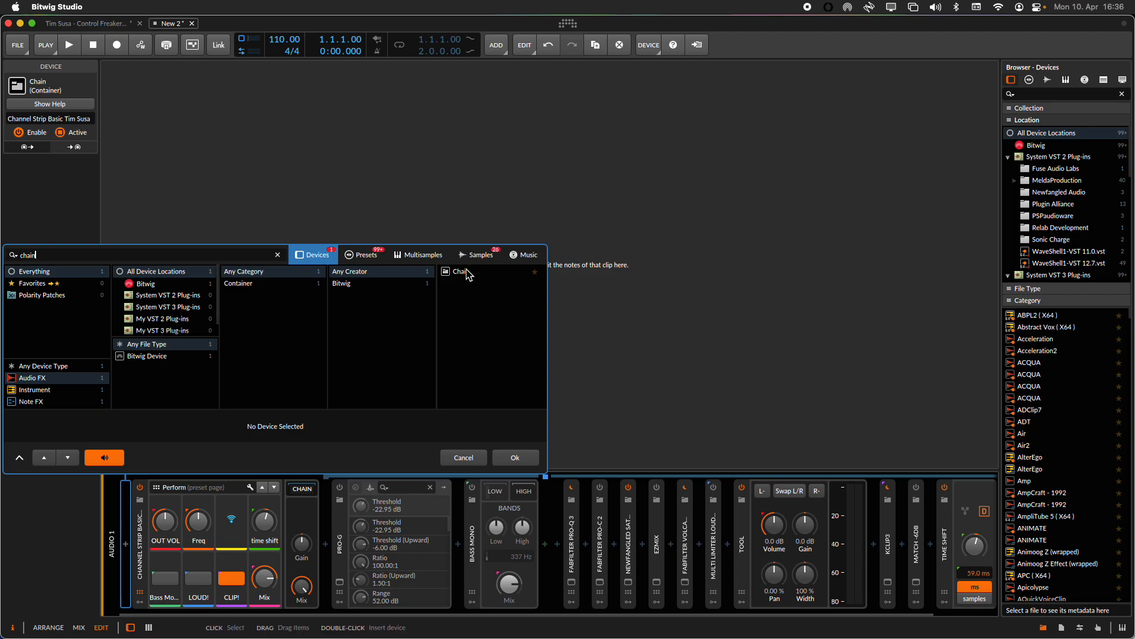
click(461, 458)
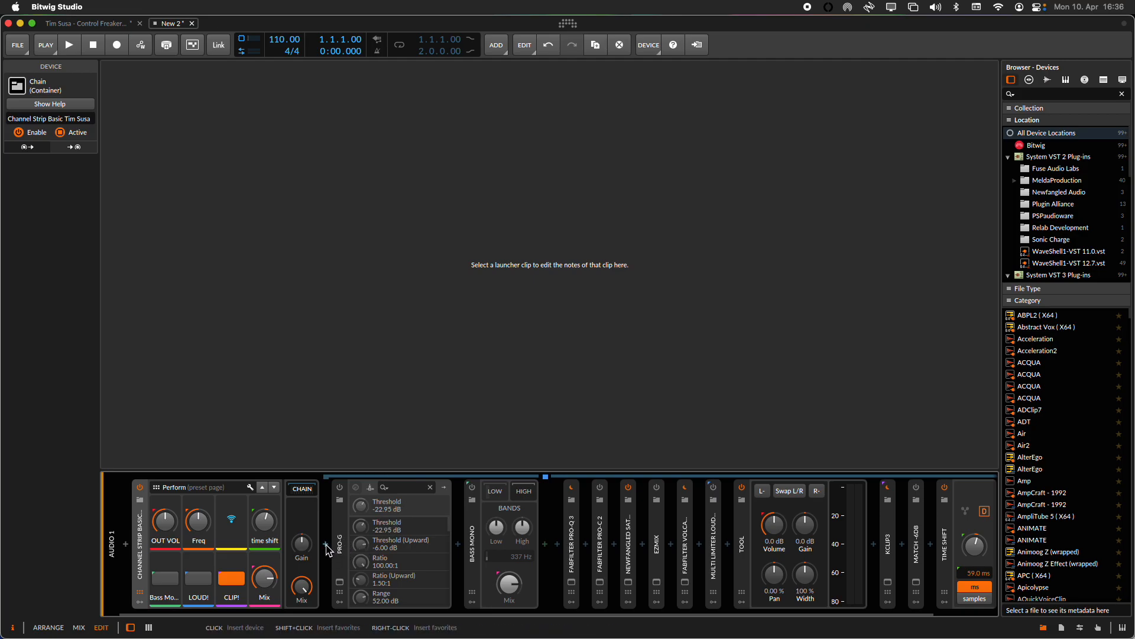
Step: Examine the settings for saving the channel strip as a library preset, cancelling without saving
right_click(159, 564)
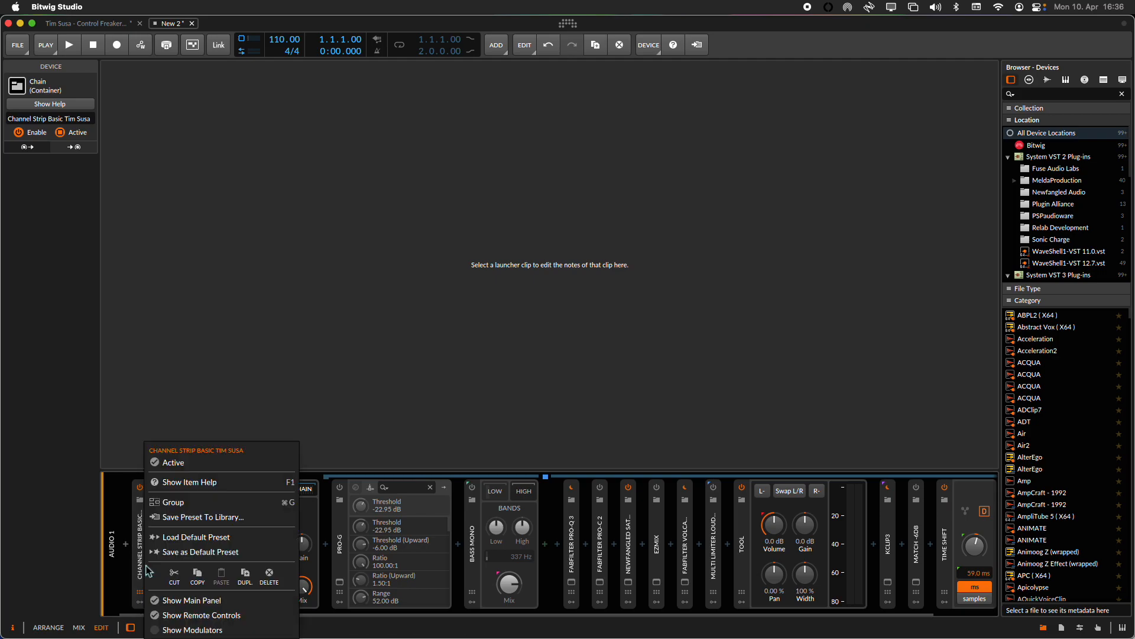
click(200, 517)
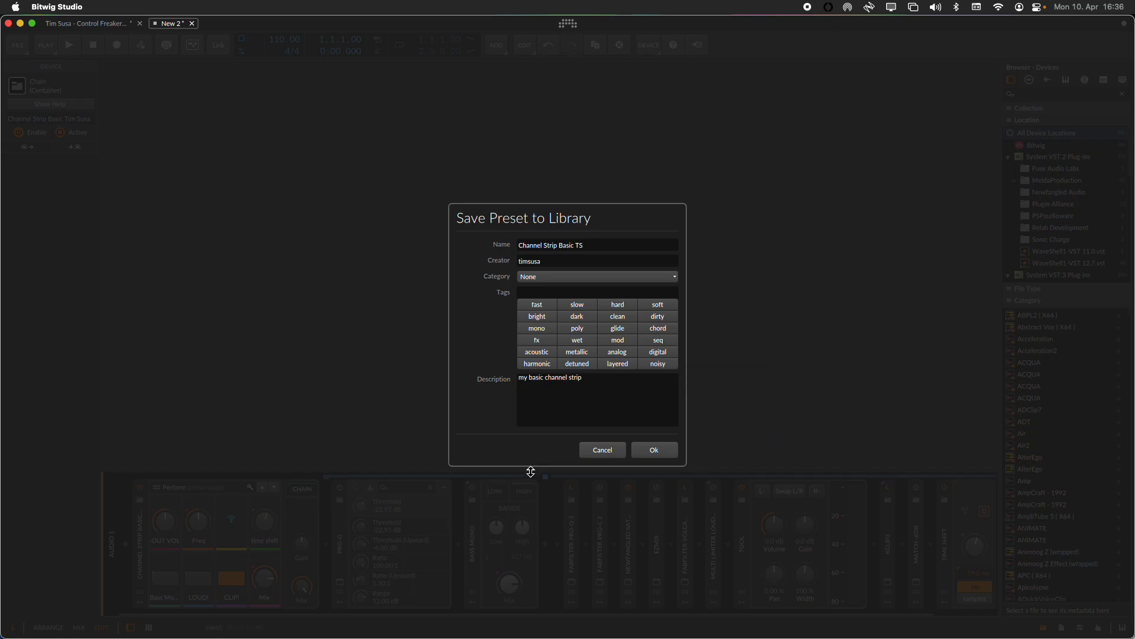
click(615, 452)
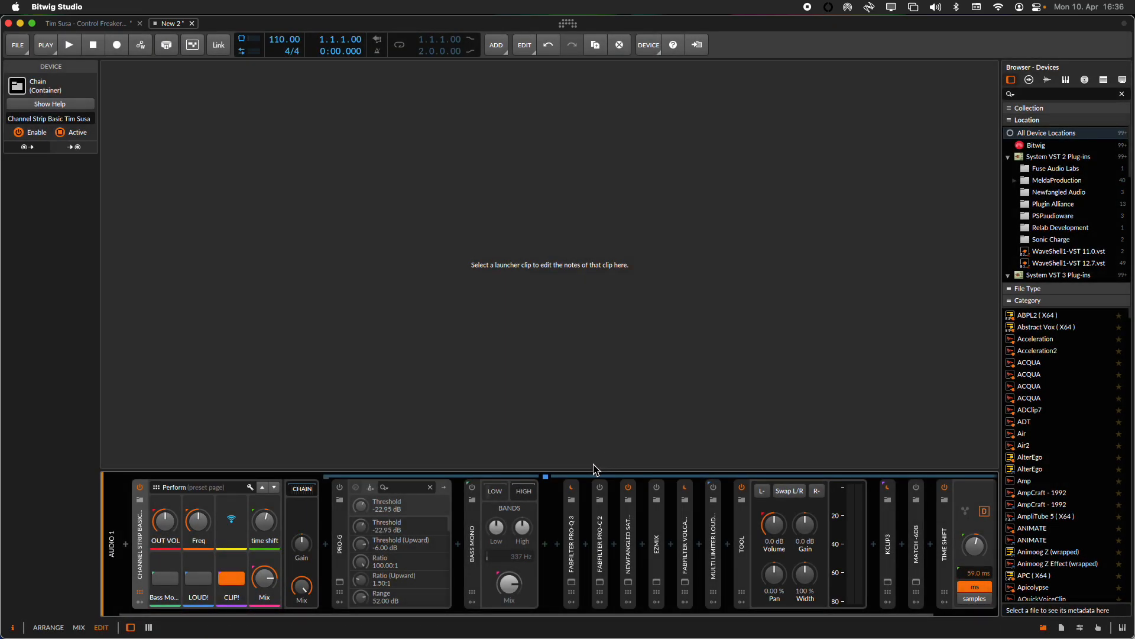